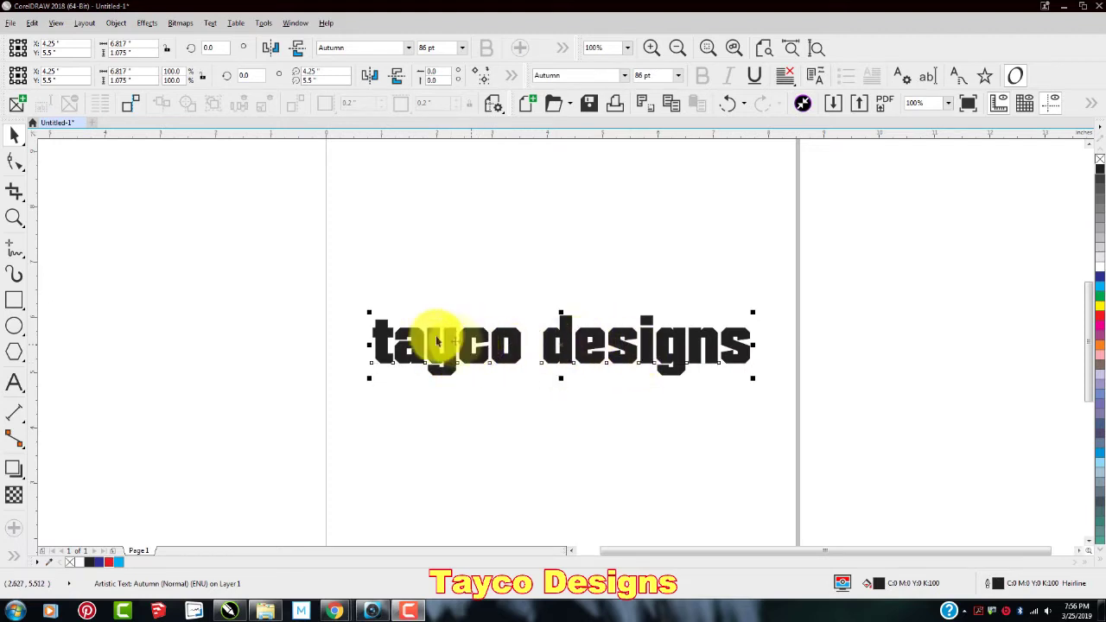
- Select the whole 'tayco designs' line with the Text tool and delete it, leaving the page blank
{"action": "left_click", "coordinate": [14, 165]}
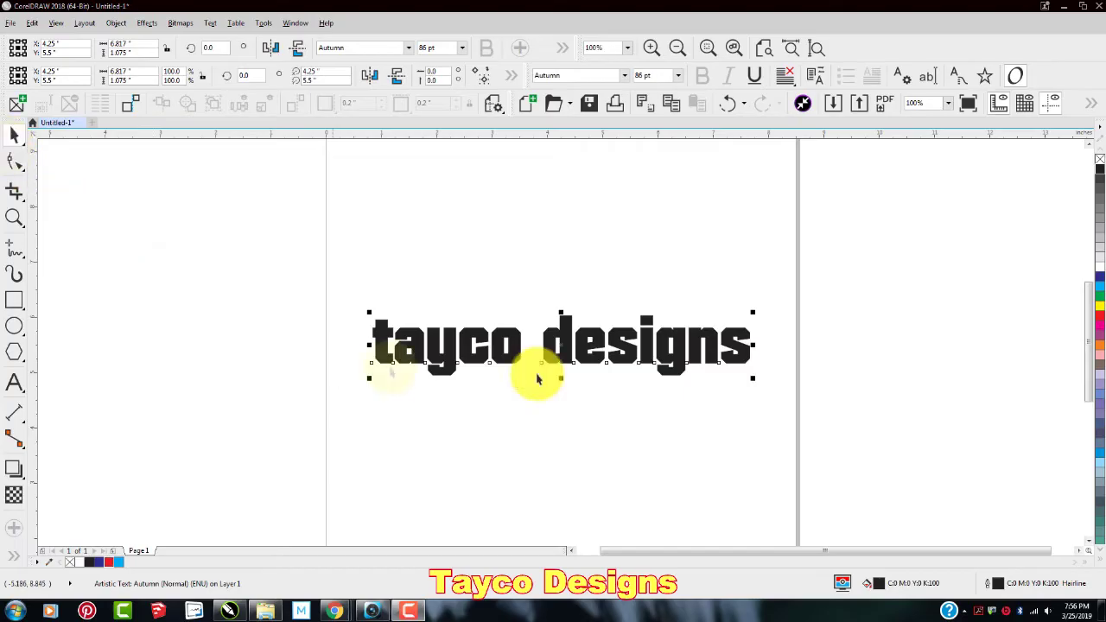
{"action": "double_click", "coordinate": [578, 358]}
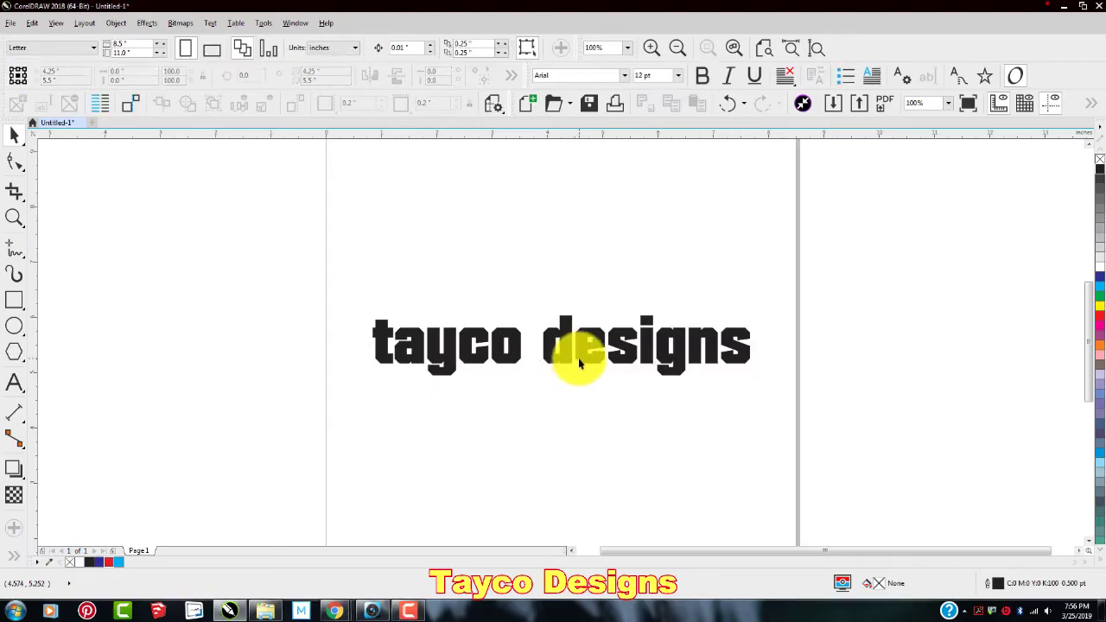
{"action": "triple_click", "coordinate": [577, 357]}
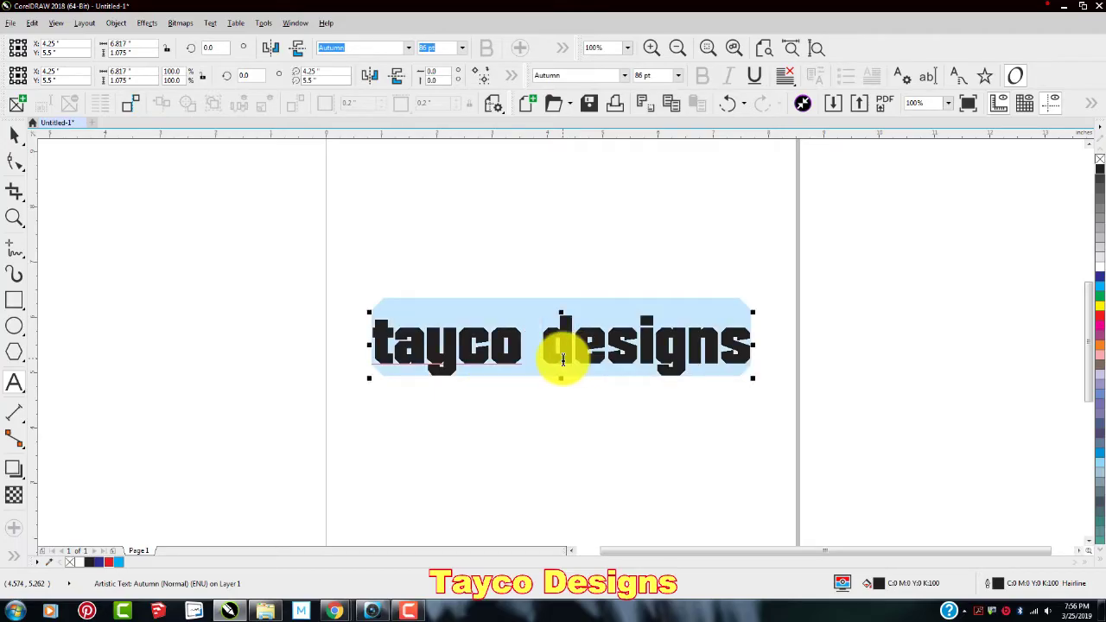
{"action": "key", "text": "Delete"}
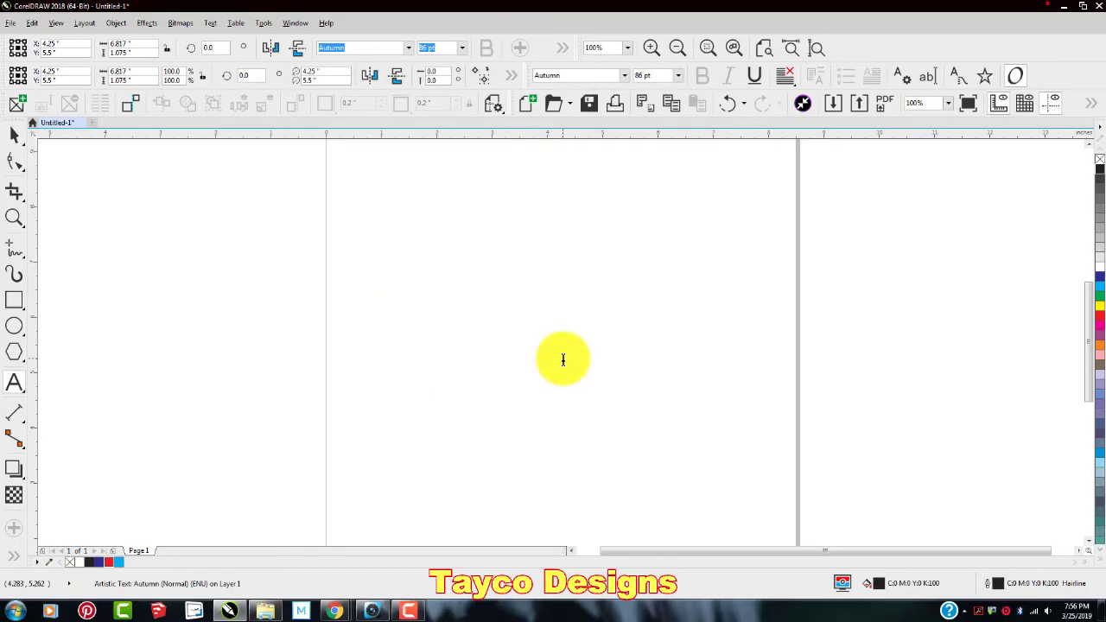
{"action": "left_click", "coordinate": [563, 358]}
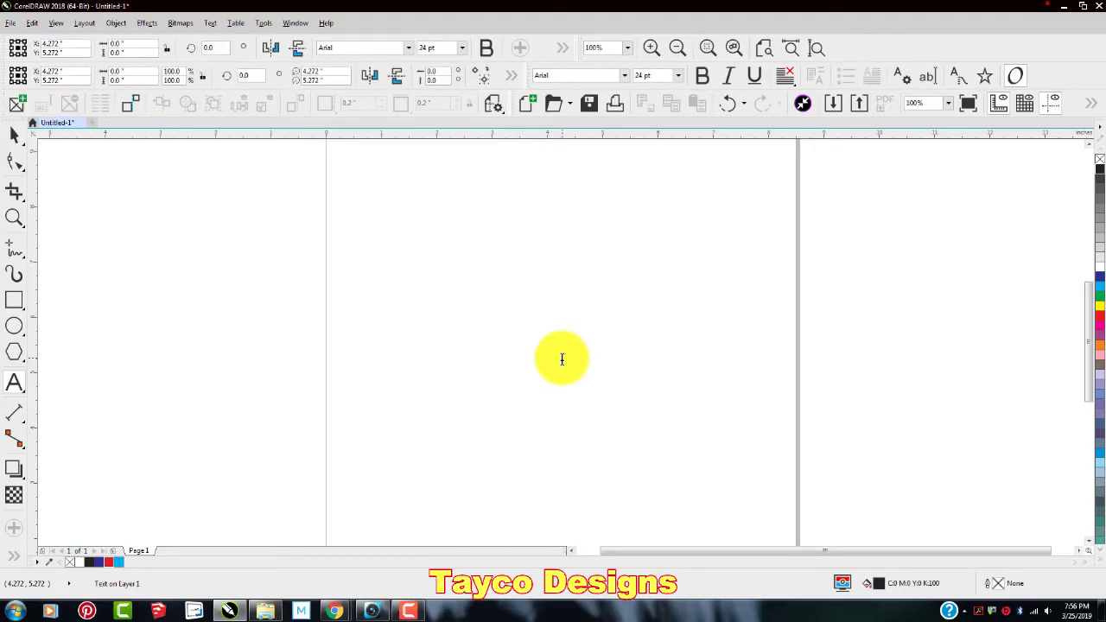
{"action": "left_click", "coordinate": [409, 50]}
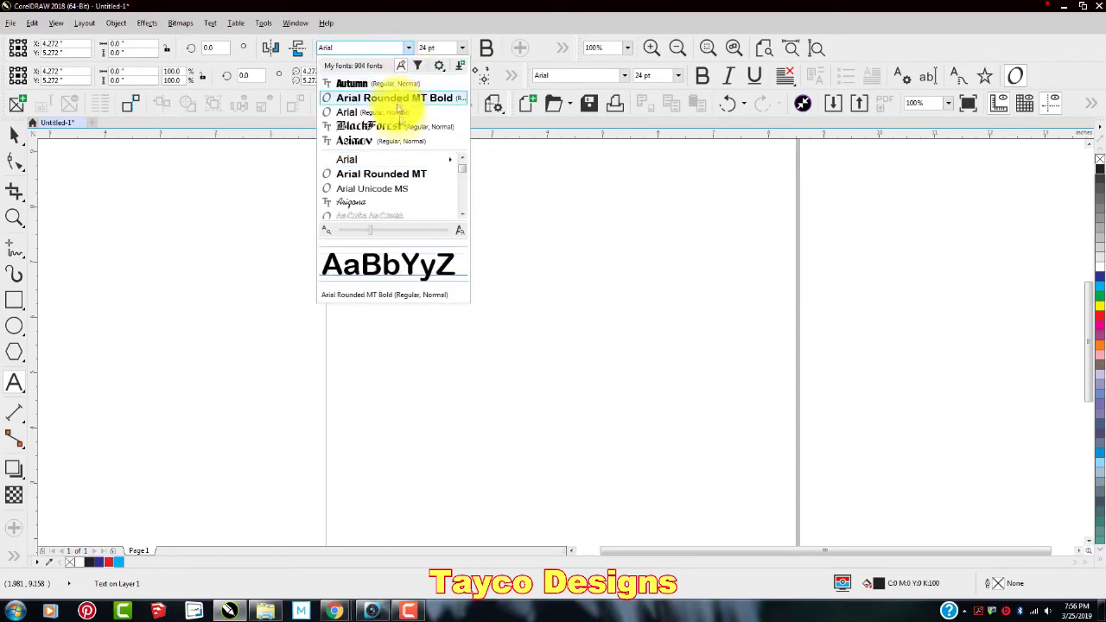
{"action": "scroll", "coordinate": [403, 169], "scroll_direction": "down", "scroll_amount": 5}
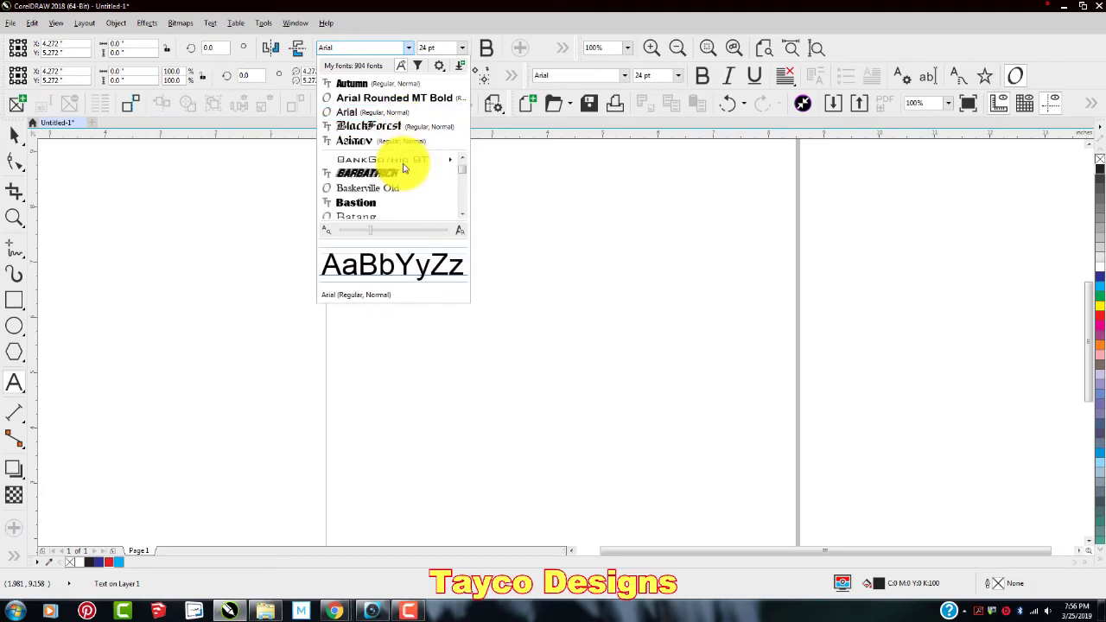
{"action": "scroll", "coordinate": [403, 170], "scroll_direction": "down", "scroll_amount": 3}
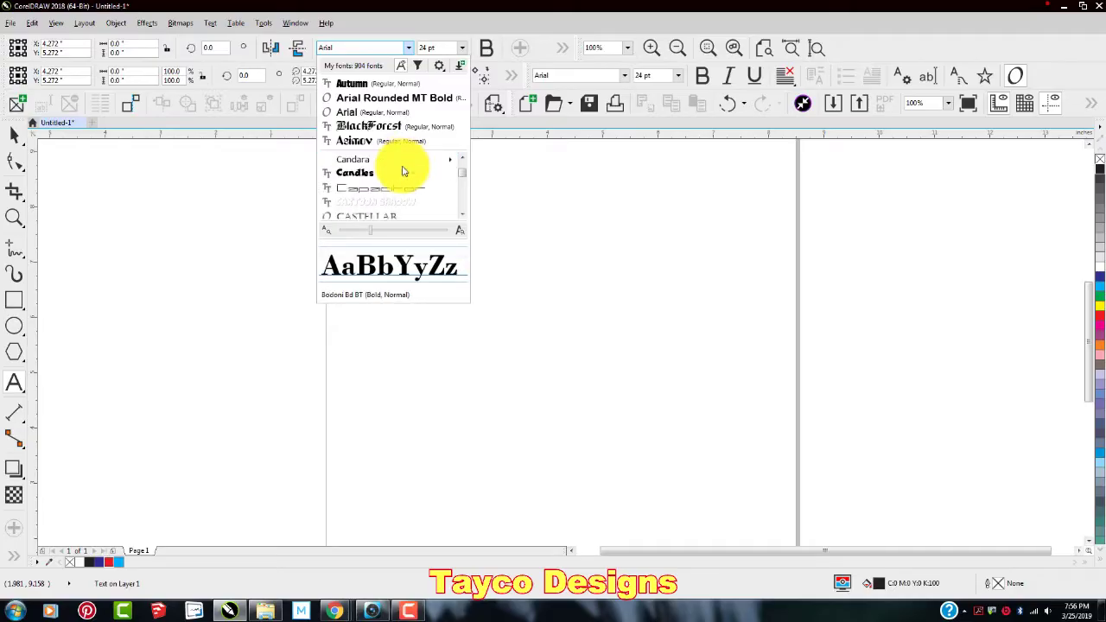
{"action": "scroll", "coordinate": [403, 171], "scroll_direction": "down", "scroll_amount": 3}
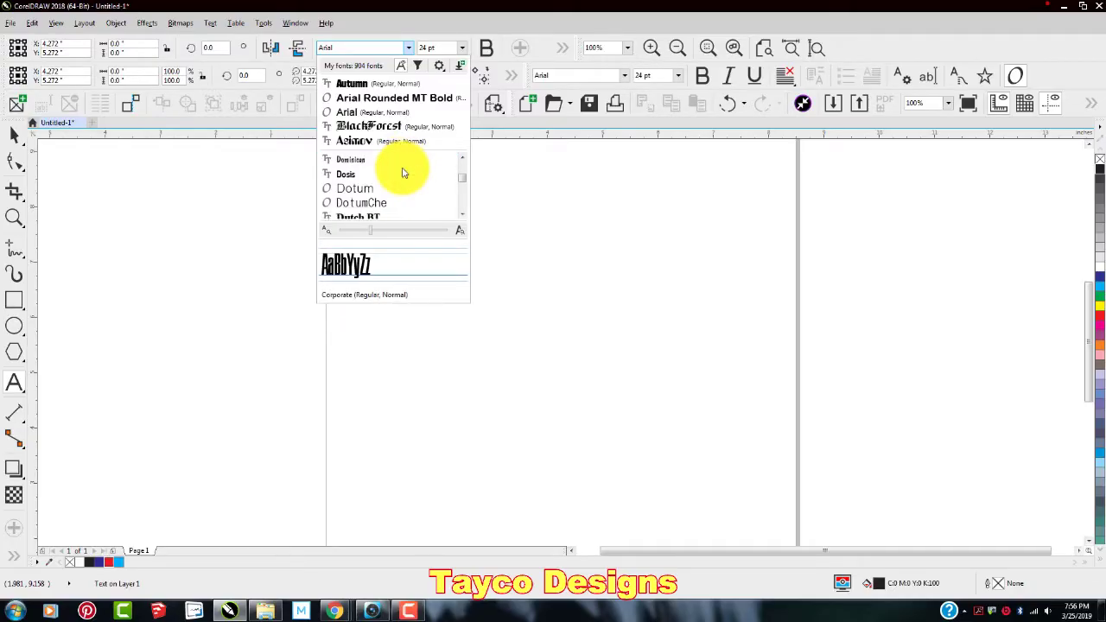
{"action": "scroll", "coordinate": [403, 173], "scroll_direction": "down", "scroll_amount": 5}
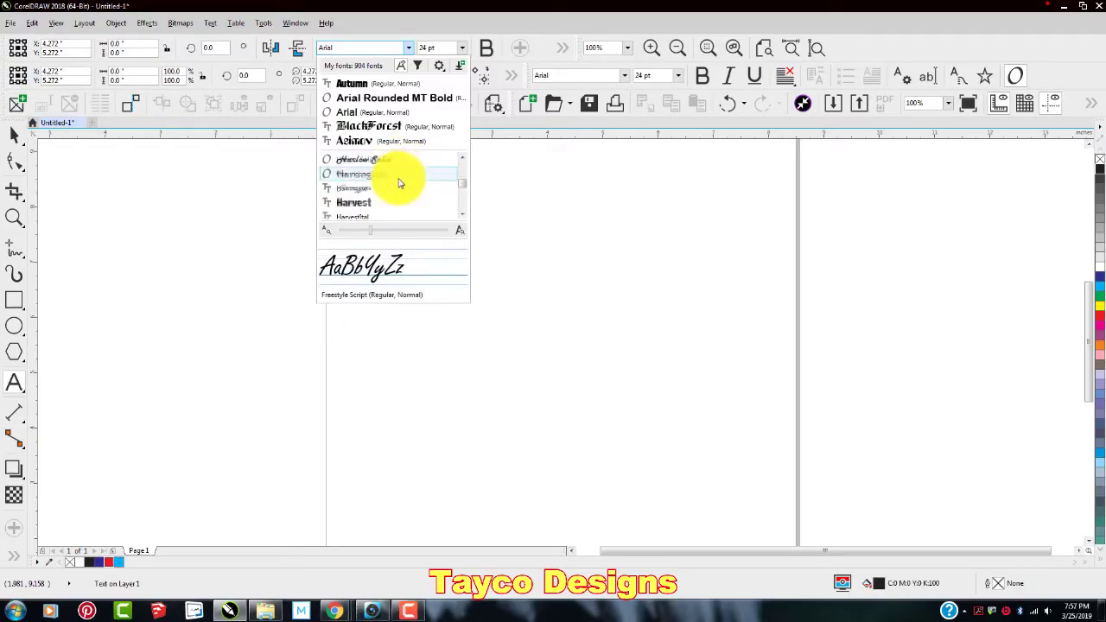
{"action": "scroll", "coordinate": [399, 183], "scroll_direction": "down", "scroll_amount": 8}
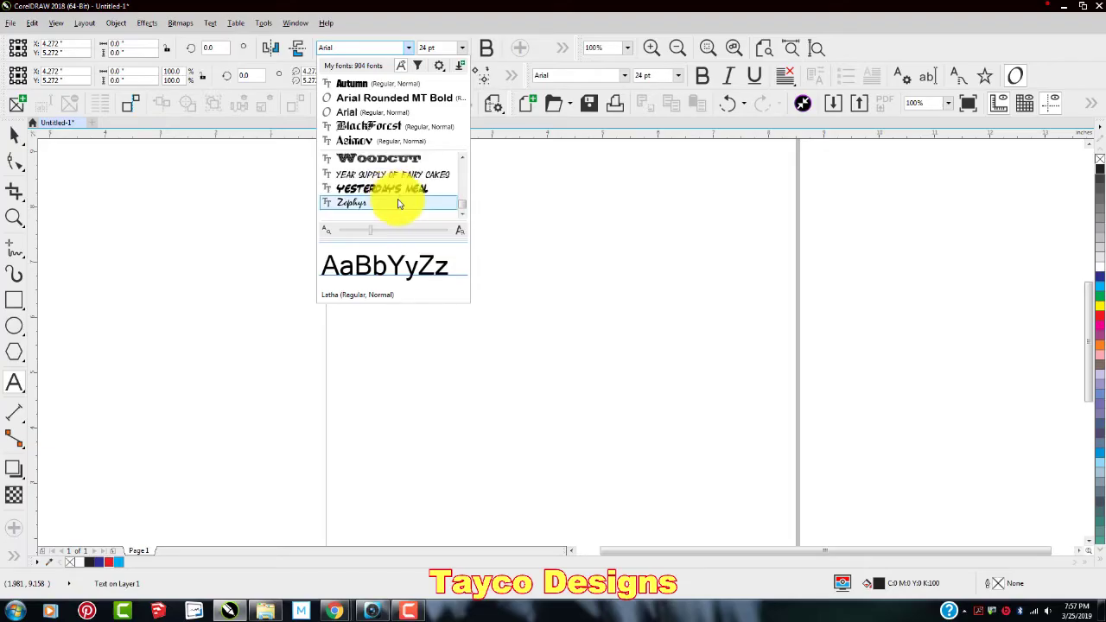
{"action": "scroll", "coordinate": [399, 204], "scroll_direction": "up", "scroll_amount": 2}
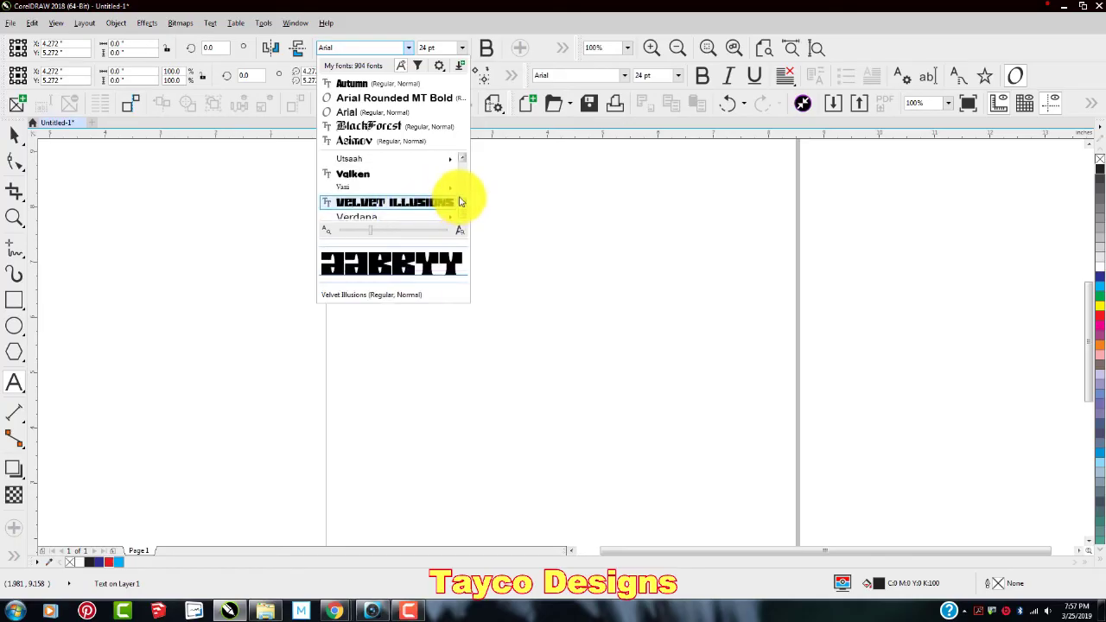
{"action": "scroll", "coordinate": [462, 173], "scroll_direction": "up", "scroll_amount": 3}
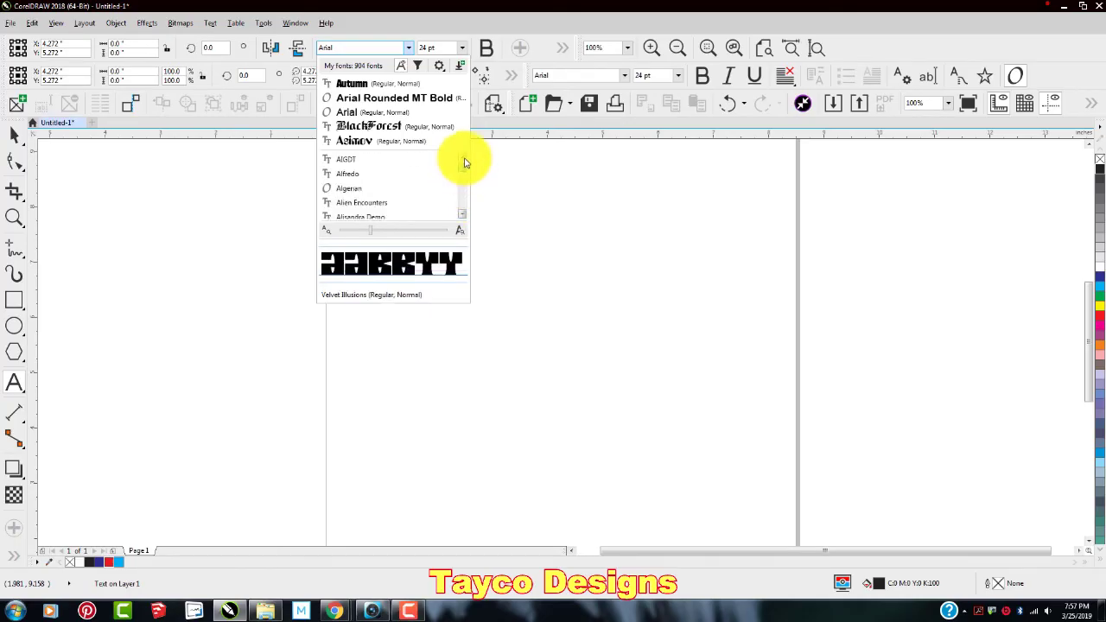
{"action": "left_click", "coordinate": [511, 182]}
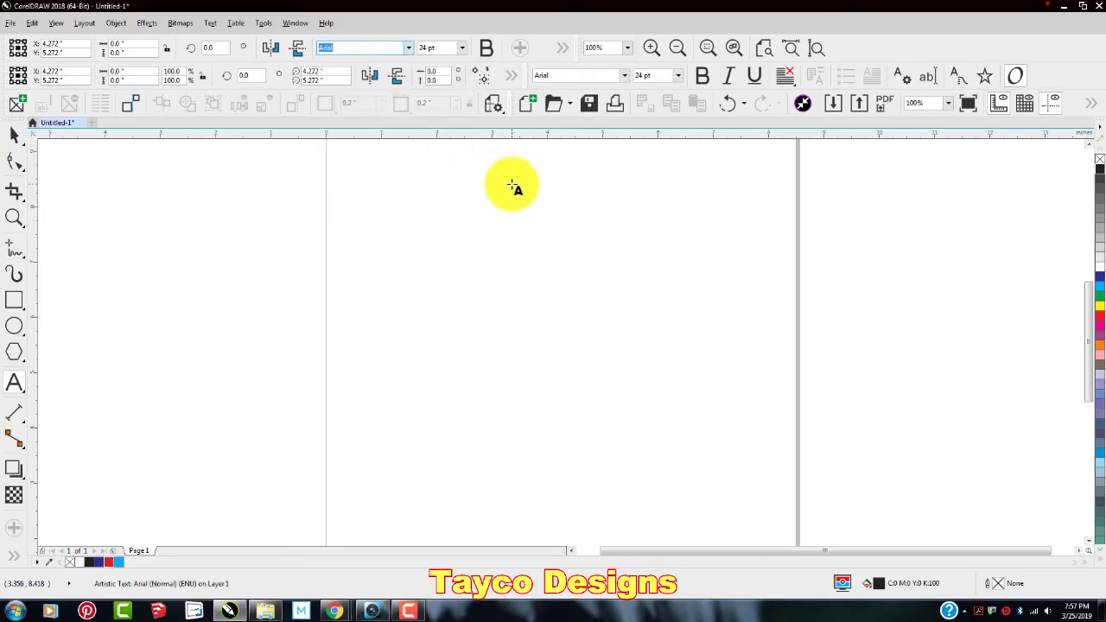
{"action": "left_click", "coordinate": [406, 46]}
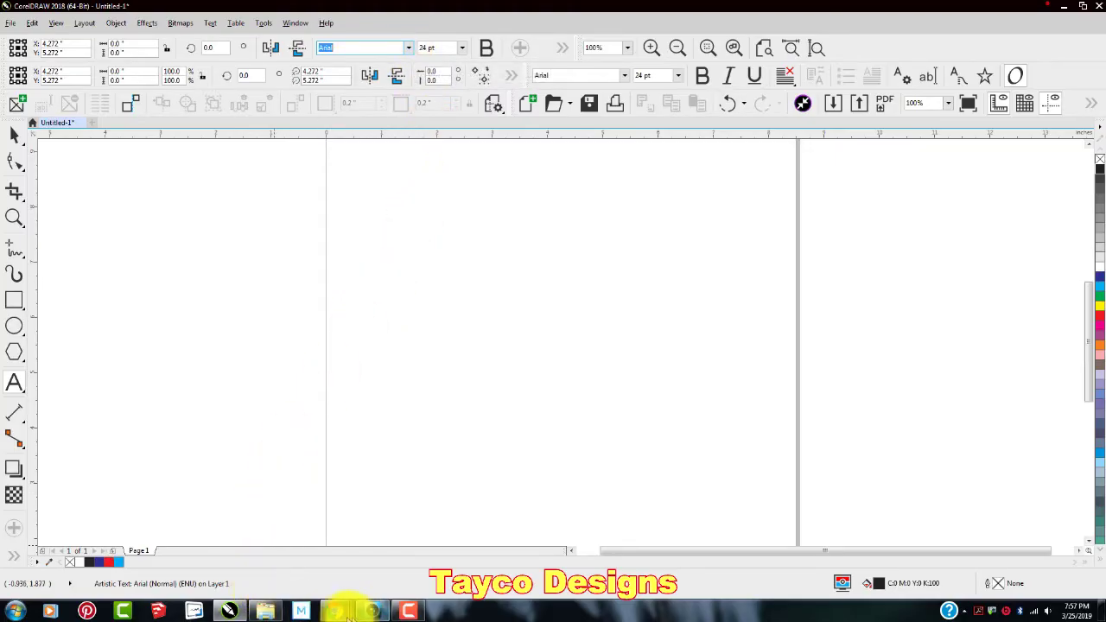
- Bring up the dafont.com Fancy > Cartoon page and scroll down to the Mickey font
{"action": "mouse_move", "coordinate": [337, 611]}
{"action": "left_click", "coordinate": [469, 563]}
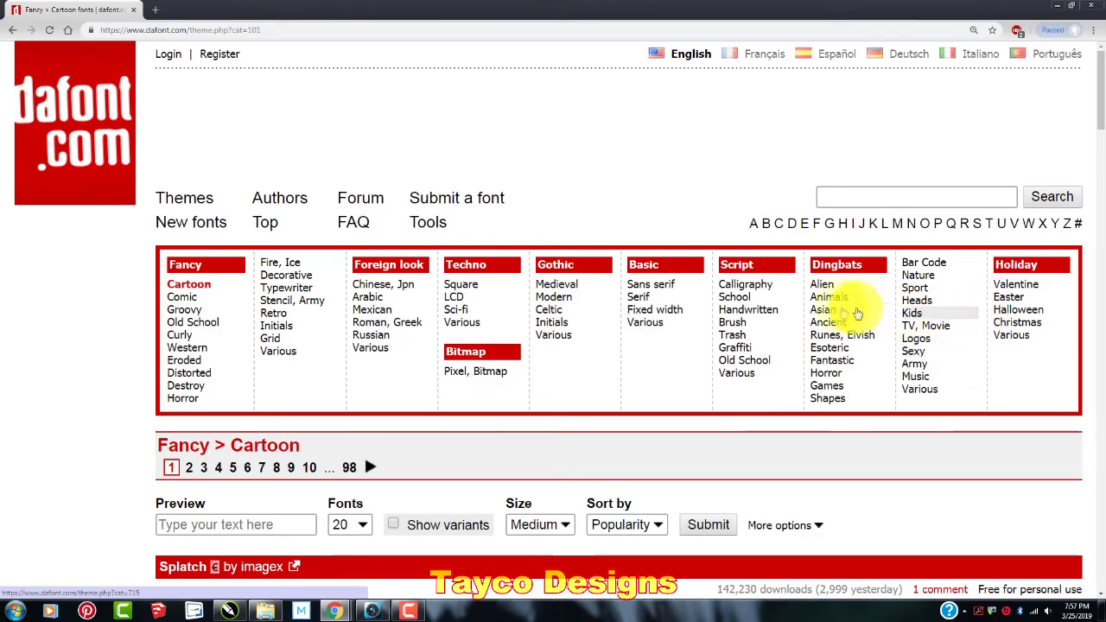
{"action": "double_click", "coordinate": [197, 285]}
{"action": "scroll", "coordinate": [363, 285], "scroll_direction": "down", "scroll_amount": 2}
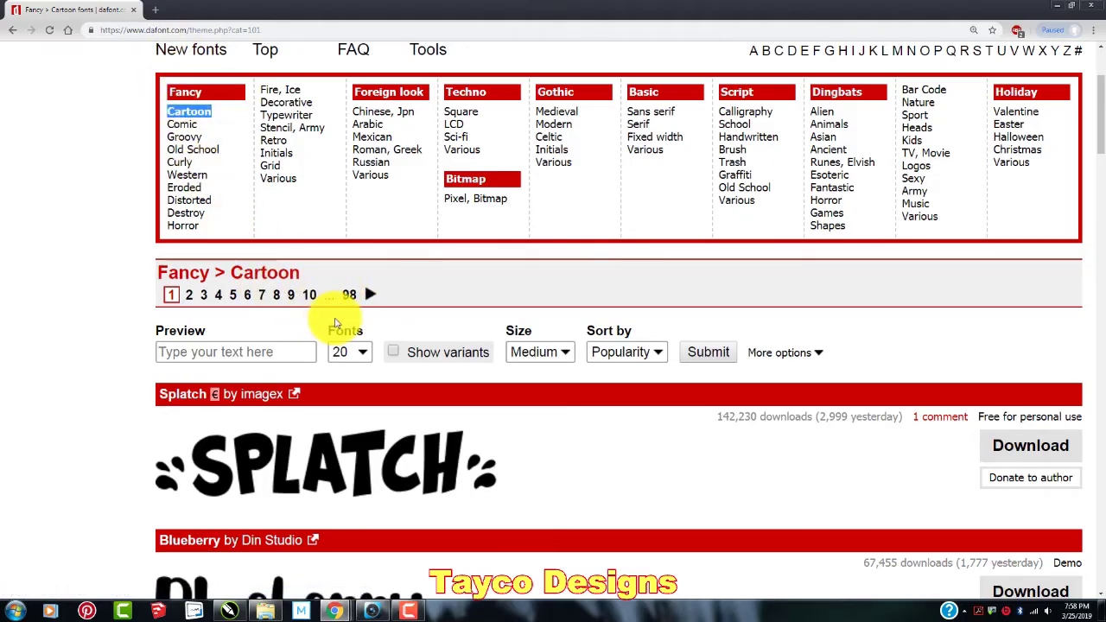
{"action": "scroll", "coordinate": [444, 434], "scroll_direction": "down", "scroll_amount": 4}
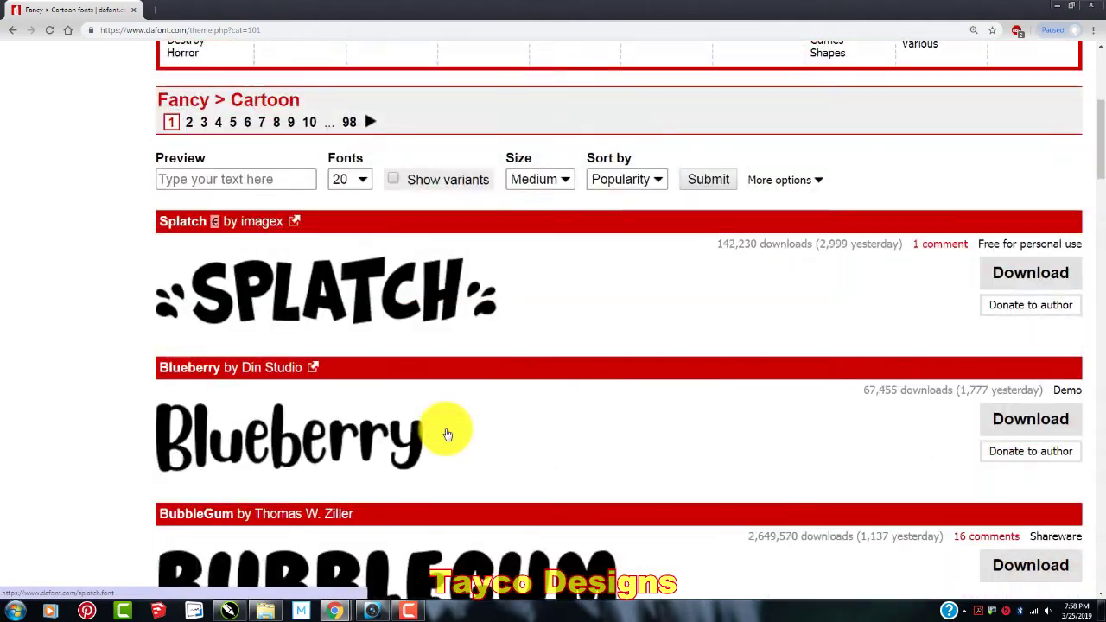
{"action": "scroll", "coordinate": [449, 434], "scroll_direction": "down", "scroll_amount": 16}
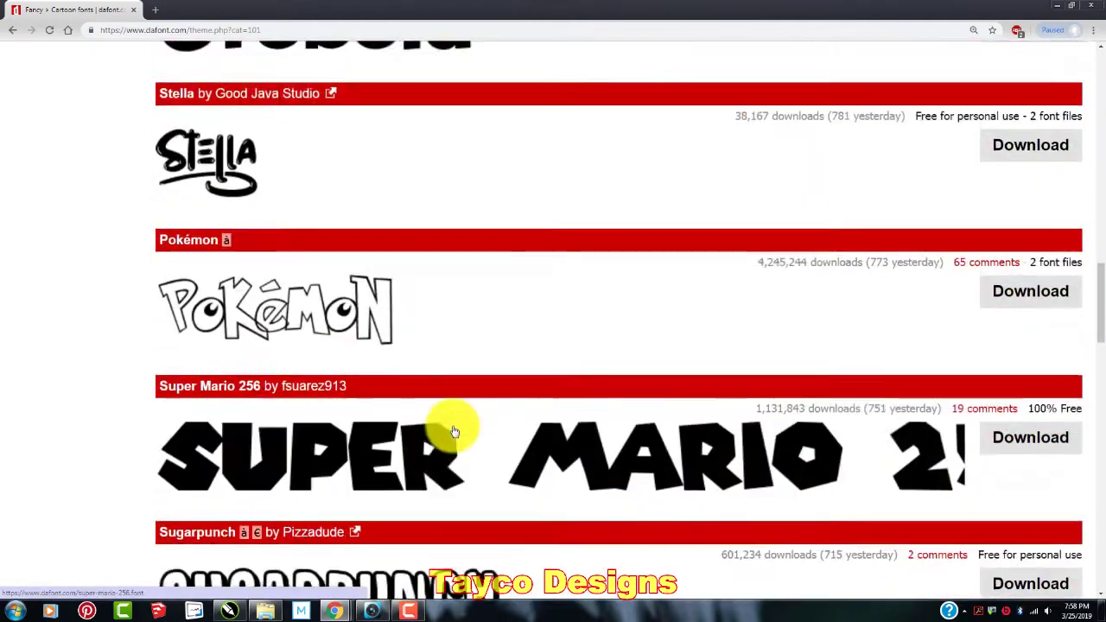
{"action": "scroll", "coordinate": [453, 431], "scroll_direction": "down", "scroll_amount": 5}
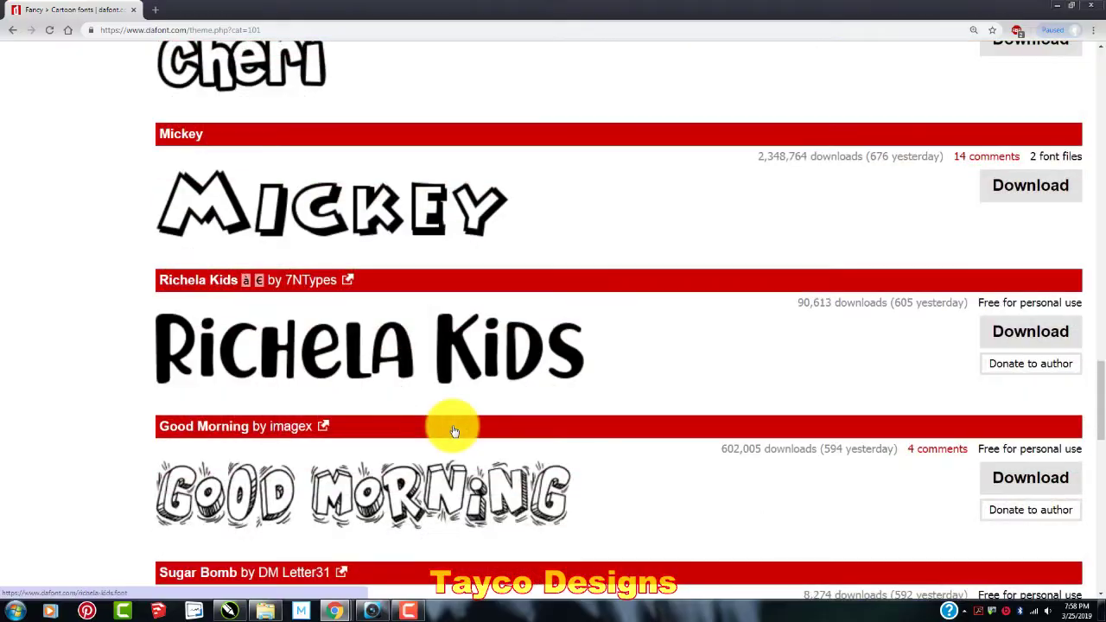
{"action": "scroll", "coordinate": [455, 431], "scroll_direction": "down", "scroll_amount": 8}
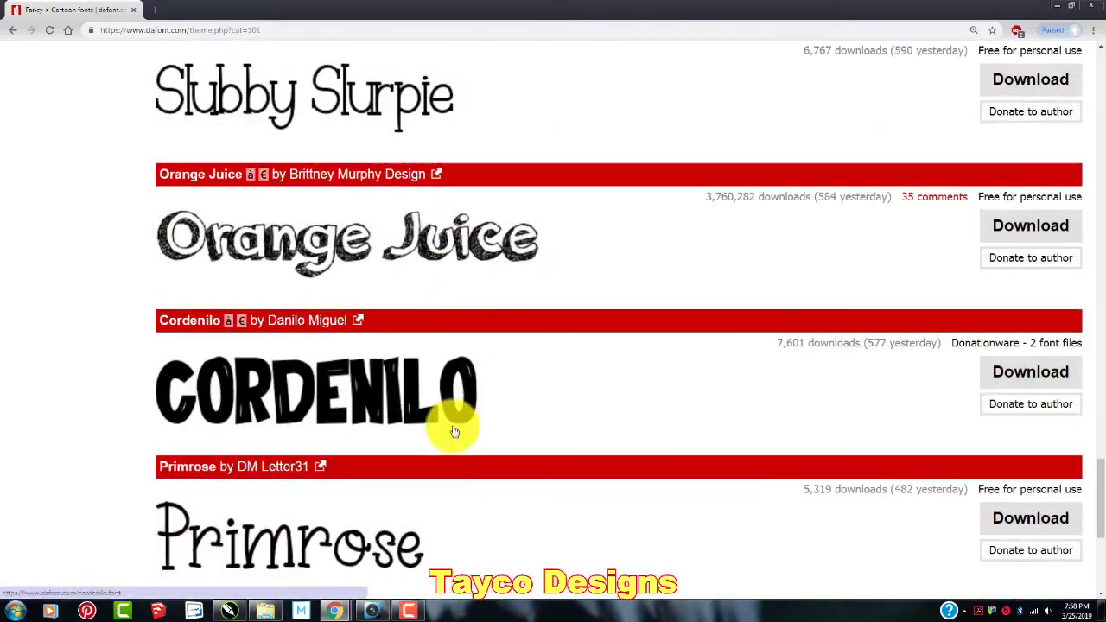
{"action": "scroll", "coordinate": [454, 431], "scroll_direction": "down", "scroll_amount": 1}
{"action": "scroll", "coordinate": [453, 431], "scroll_direction": "up", "scroll_amount": 12}
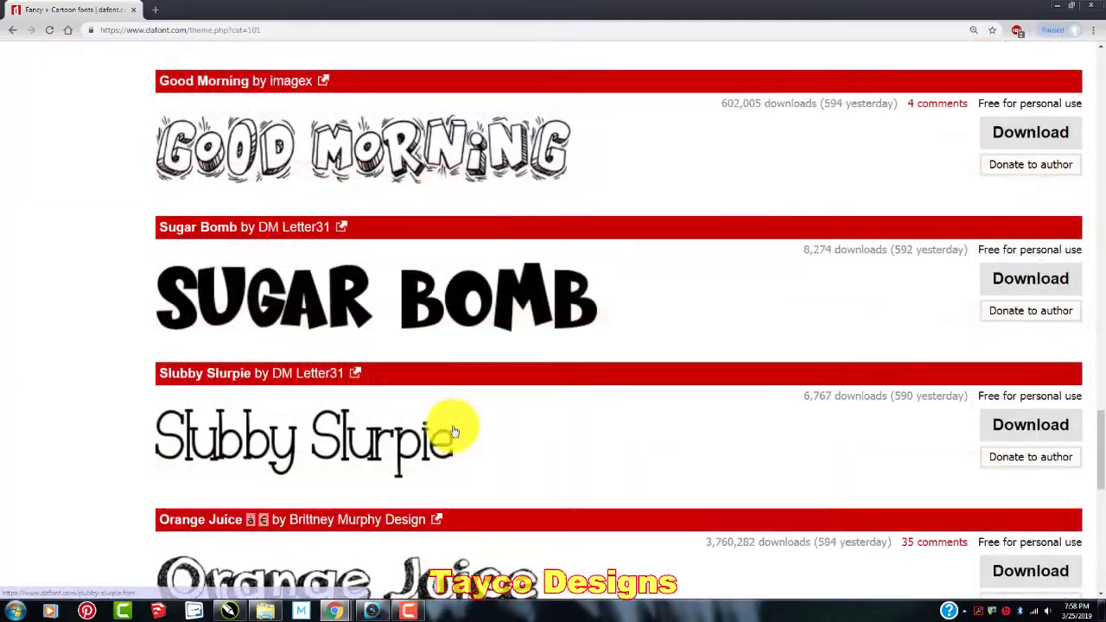
{"action": "scroll", "coordinate": [453, 431], "scroll_direction": "up", "scroll_amount": 20}
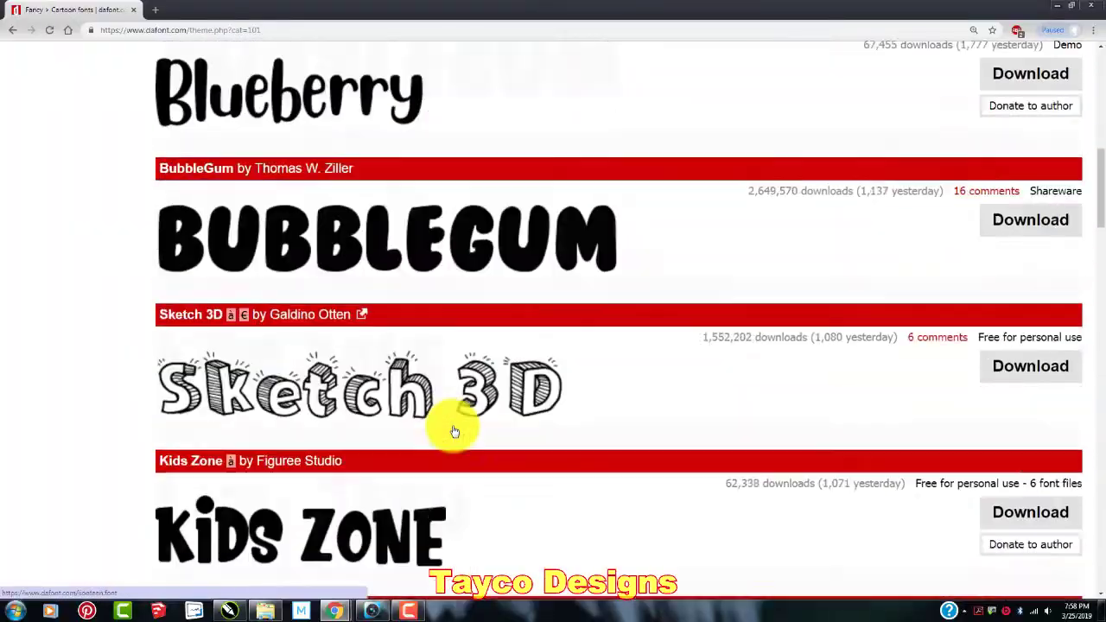
{"action": "scroll", "coordinate": [455, 431], "scroll_direction": "up", "scroll_amount": 5}
{"action": "scroll", "coordinate": [454, 432], "scroll_direction": "down", "scroll_amount": 6}
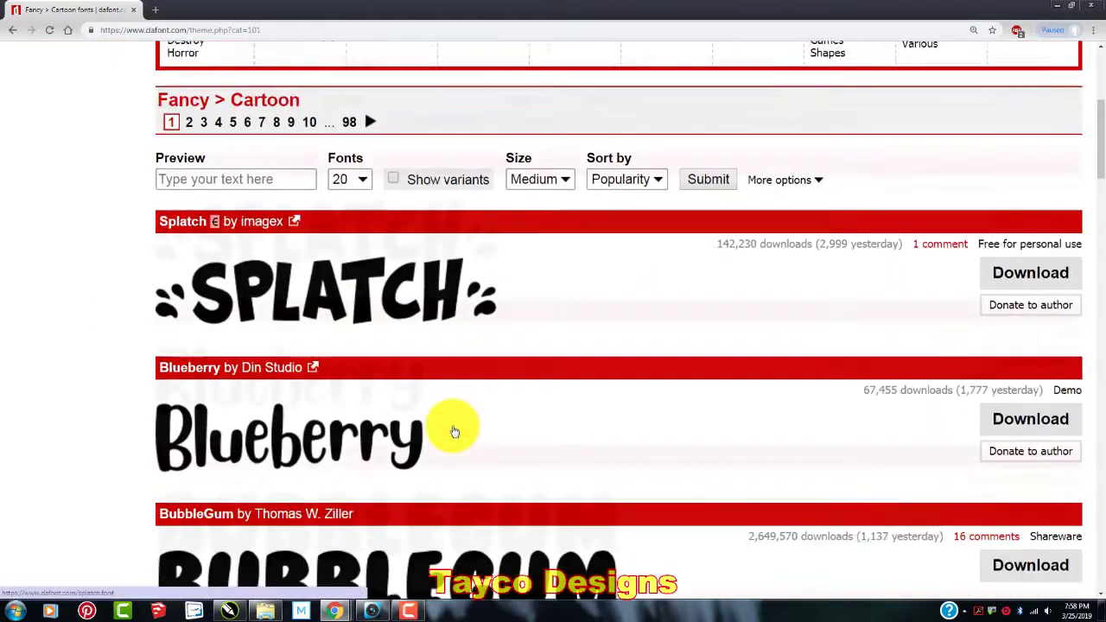
{"action": "scroll", "coordinate": [455, 431], "scroll_direction": "down", "scroll_amount": 7}
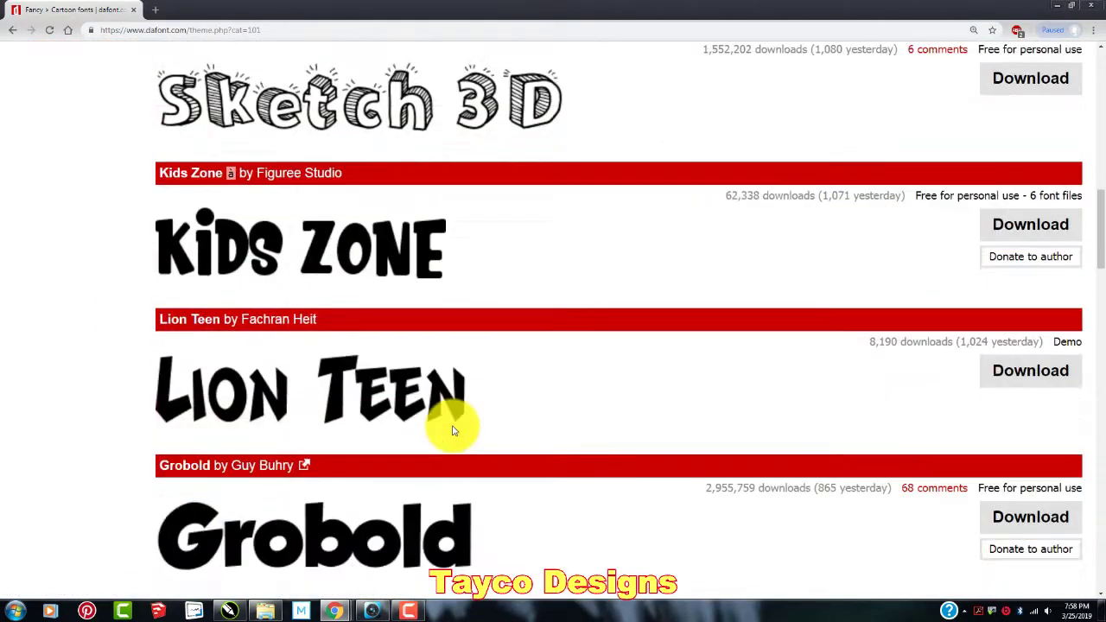
{"action": "scroll", "coordinate": [455, 432], "scroll_direction": "down", "scroll_amount": 9}
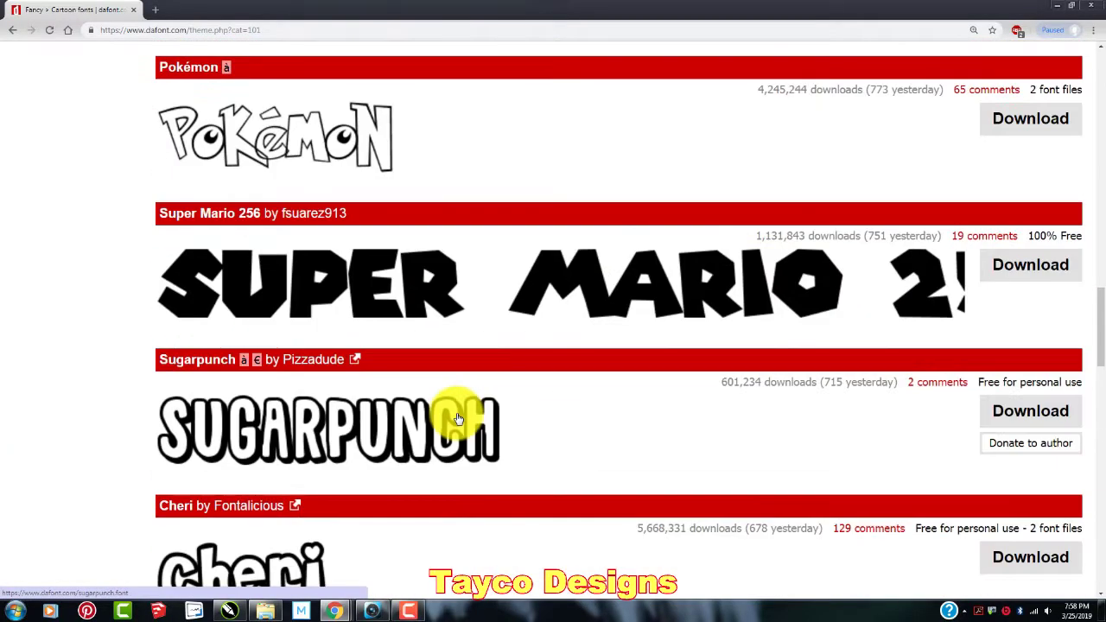
{"action": "scroll", "coordinate": [456, 417], "scroll_direction": "down", "scroll_amount": 2}
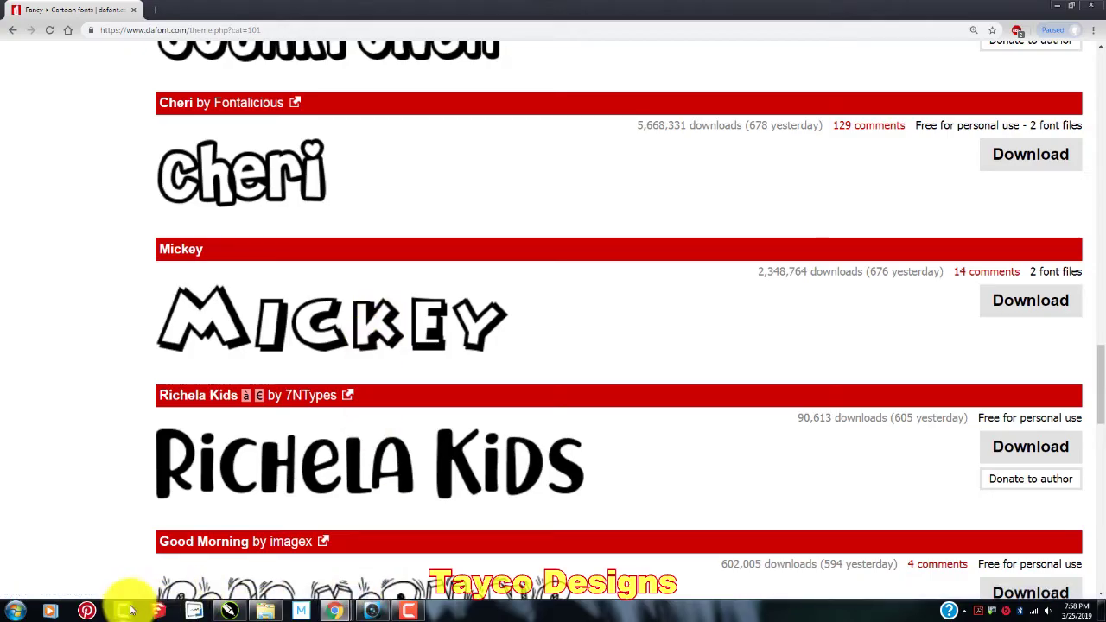
- Switch to CorelDRAW and scroll through the installed fonts in the property bar font list
{"action": "left_click", "coordinate": [228, 612]}
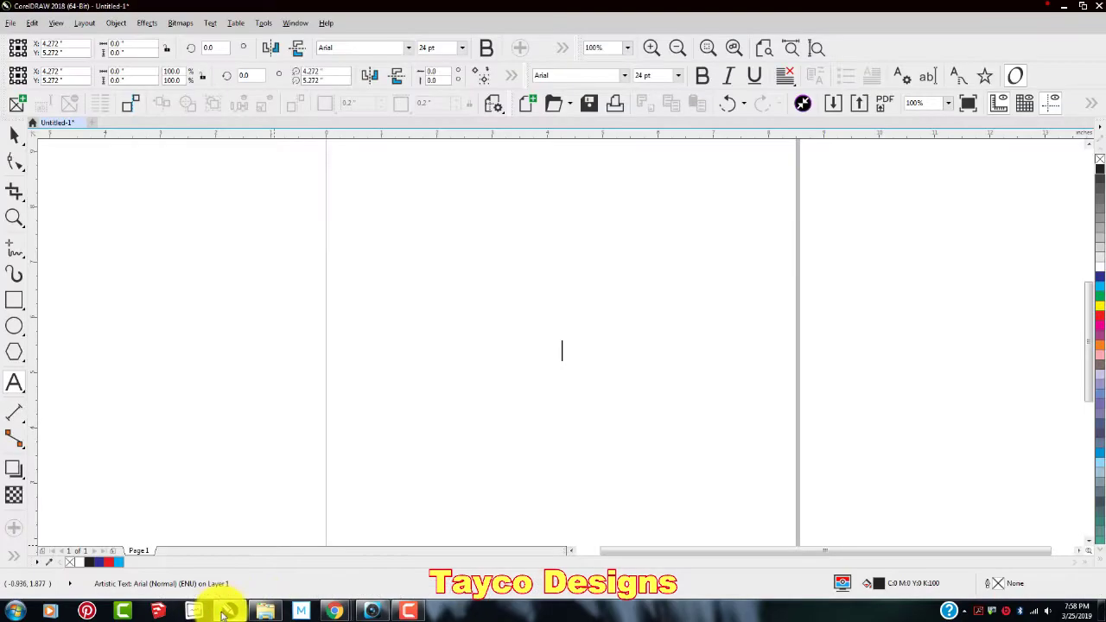
{"action": "left_click", "coordinate": [410, 49]}
{"action": "scroll", "coordinate": [383, 203], "scroll_direction": "down", "scroll_amount": 3}
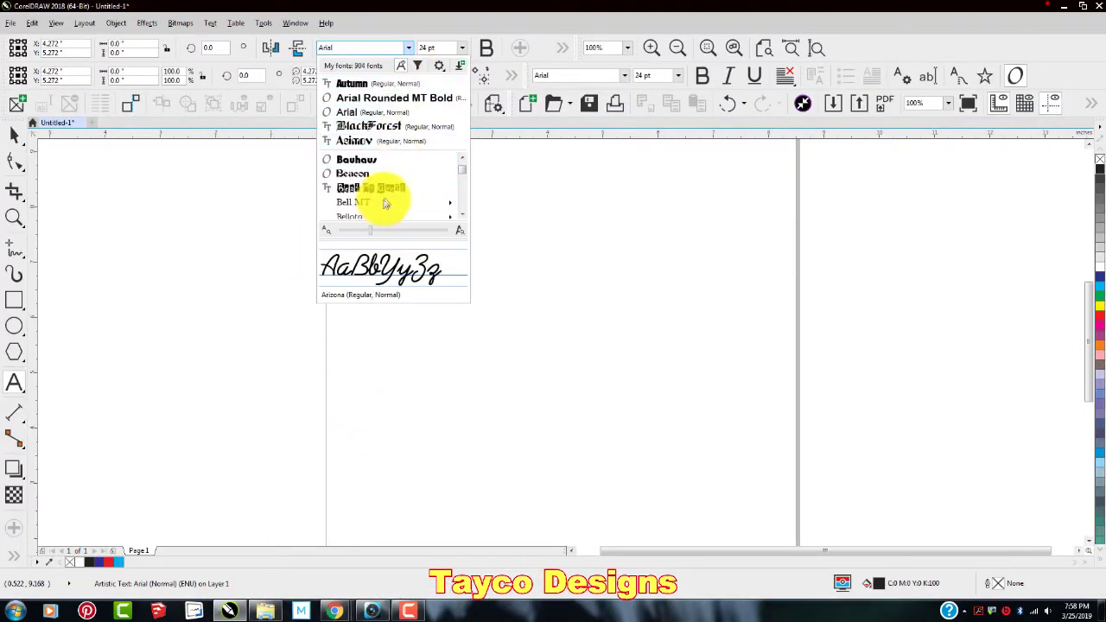
{"action": "scroll", "coordinate": [386, 203], "scroll_direction": "down", "scroll_amount": 5}
{"action": "scroll", "coordinate": [389, 195], "scroll_direction": "down", "scroll_amount": 10}
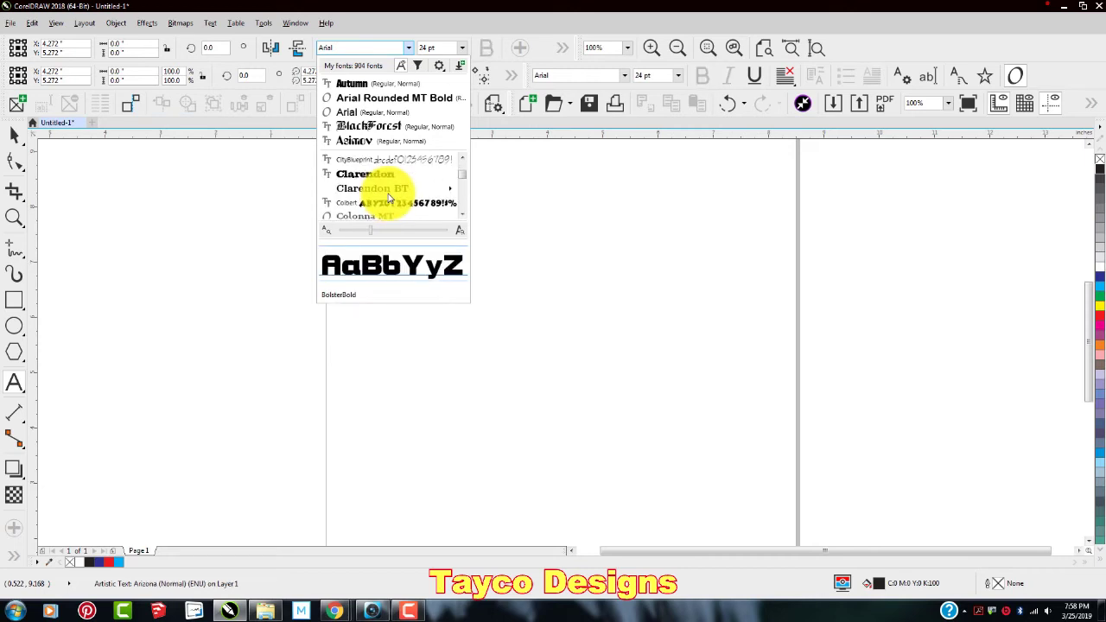
{"action": "scroll", "coordinate": [394, 193], "scroll_direction": "down", "scroll_amount": 10}
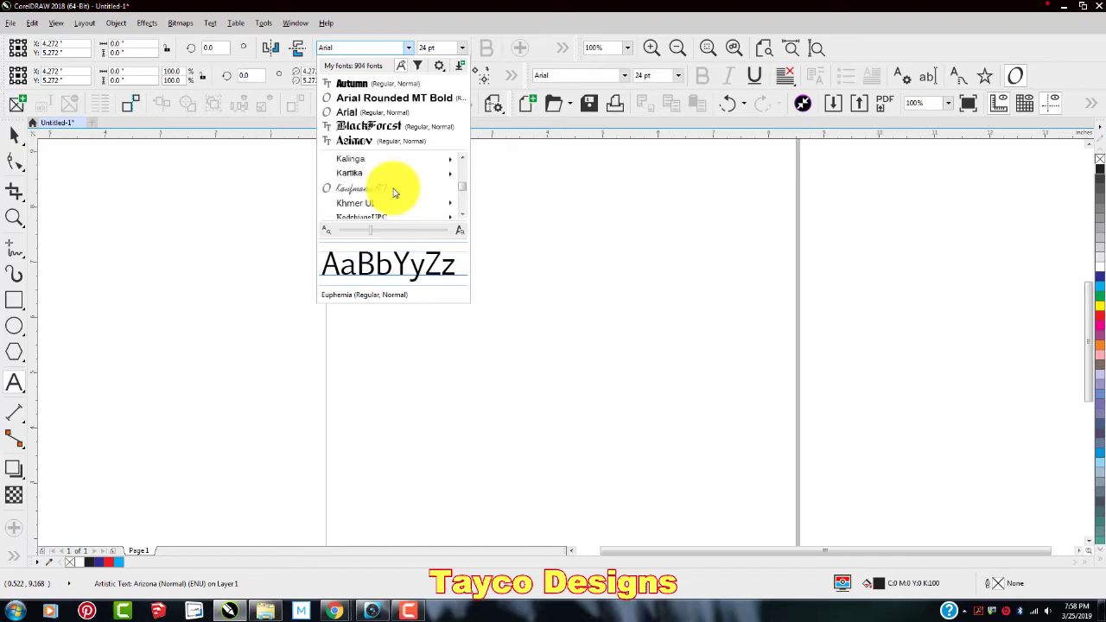
{"action": "scroll", "coordinate": [393, 192], "scroll_direction": "down", "scroll_amount": 6}
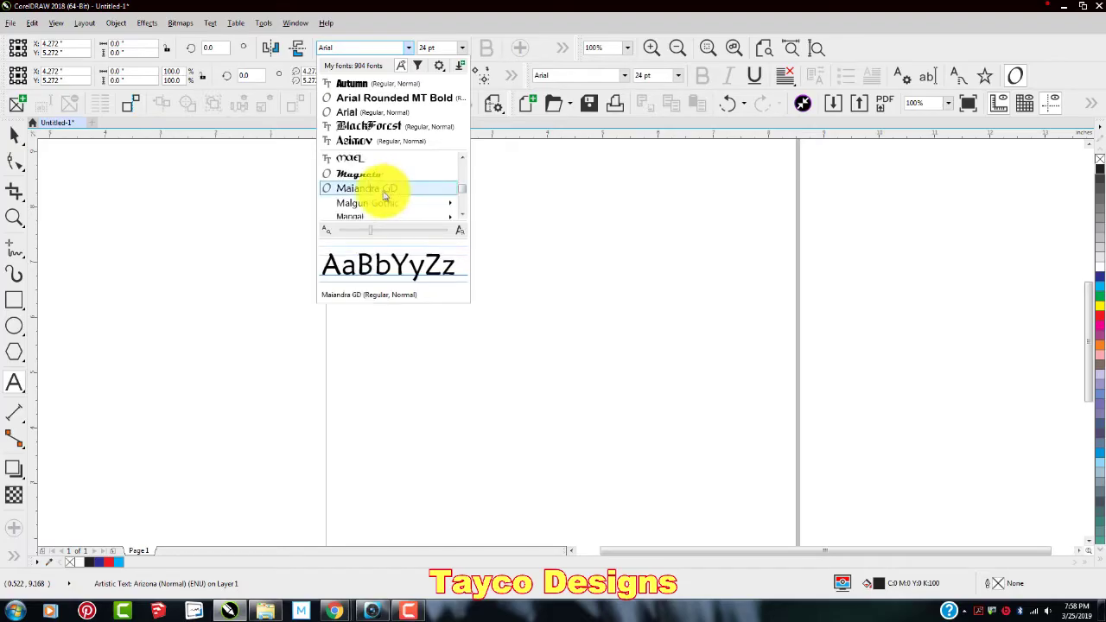
{"action": "mouse_move", "coordinate": [376, 210]}
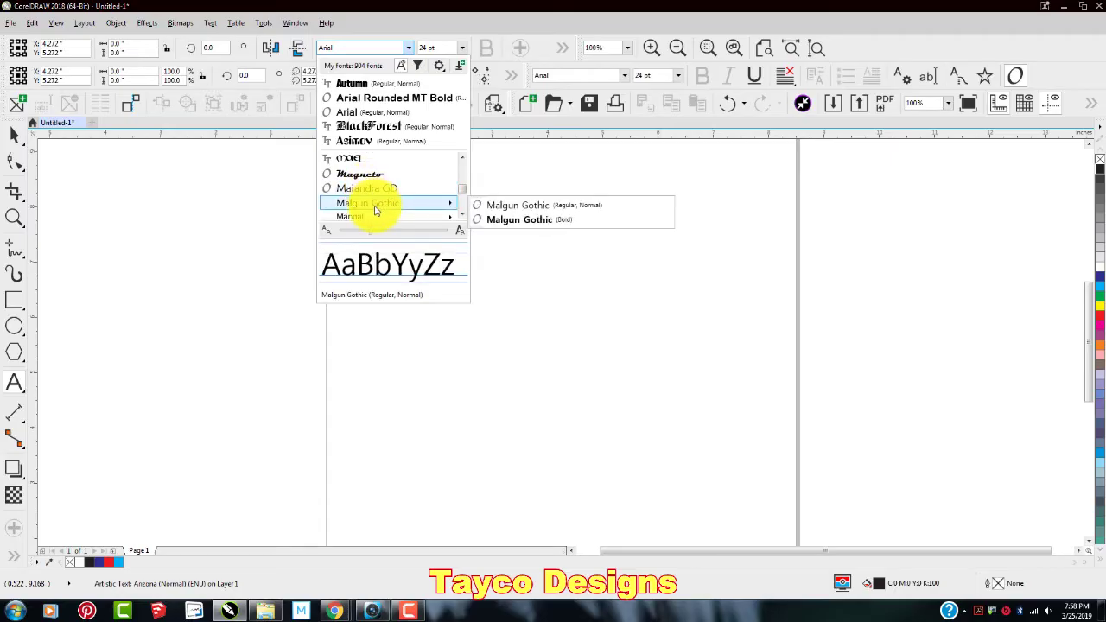
{"action": "scroll", "coordinate": [376, 210], "scroll_direction": "down", "scroll_amount": 6}
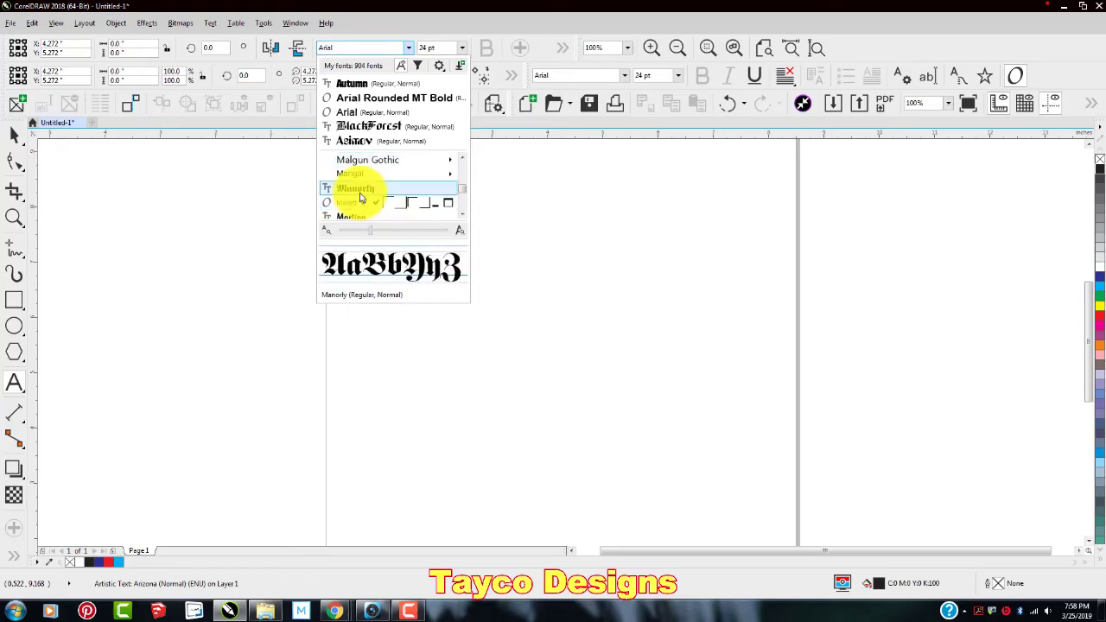
{"action": "scroll", "coordinate": [372, 190], "scroll_direction": "down", "scroll_amount": 1}
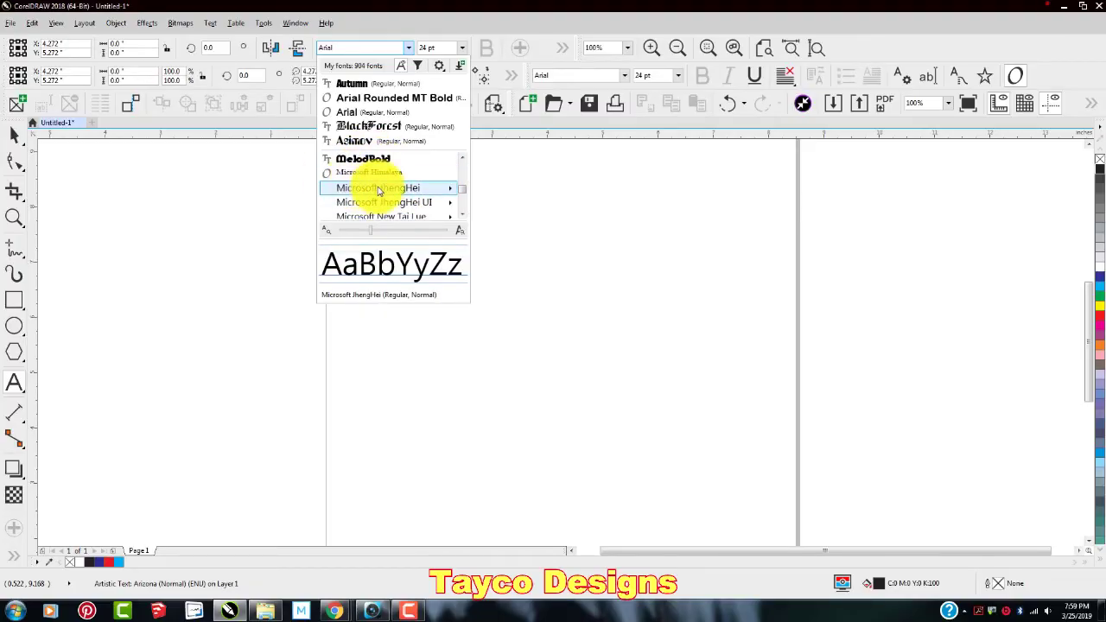
- Bring the dafont.com cartoon fonts window in Chrome back to the front
{"action": "mouse_move", "coordinate": [371, 187]}
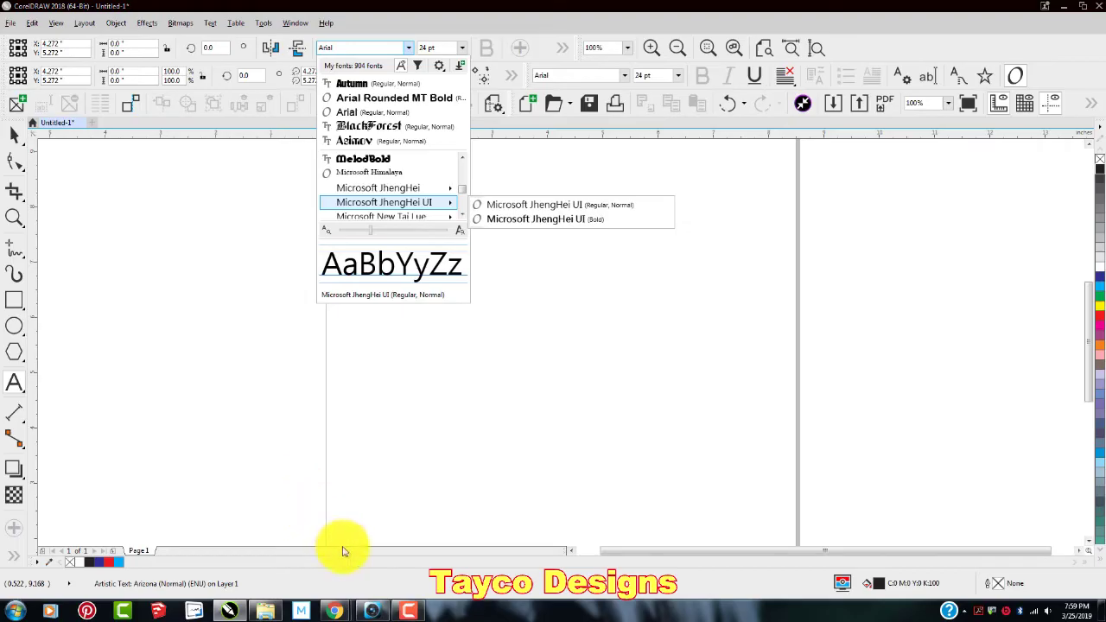
{"action": "mouse_move", "coordinate": [337, 610]}
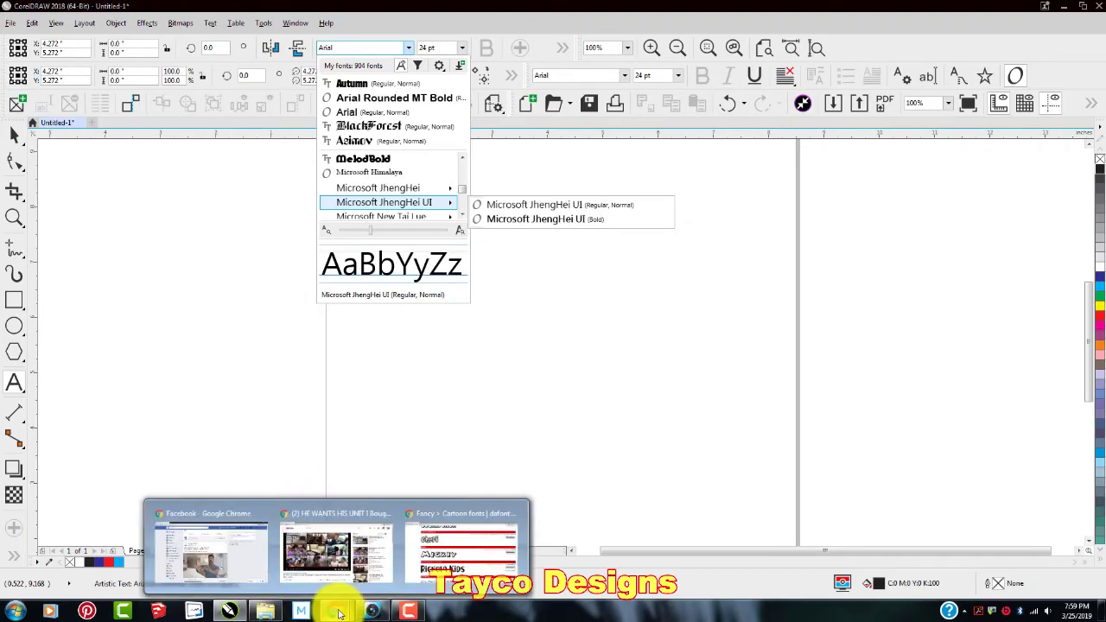
{"action": "left_click", "coordinate": [462, 516]}
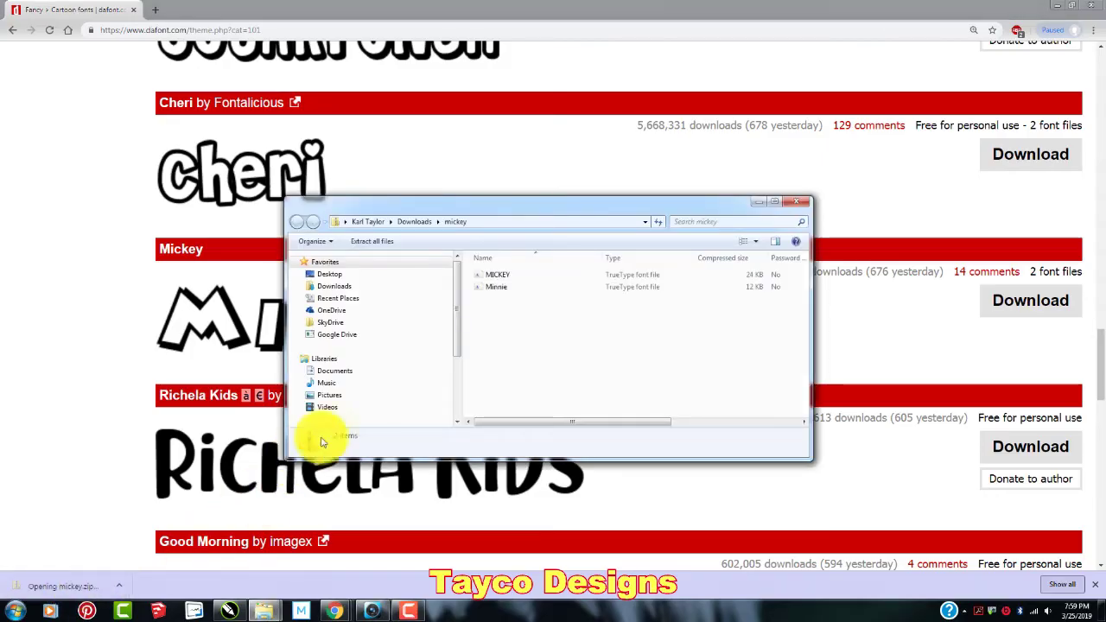
- Open the MICKEY TrueType font file from mickey.zip in the font preview
{"action": "double_click", "coordinate": [521, 279]}
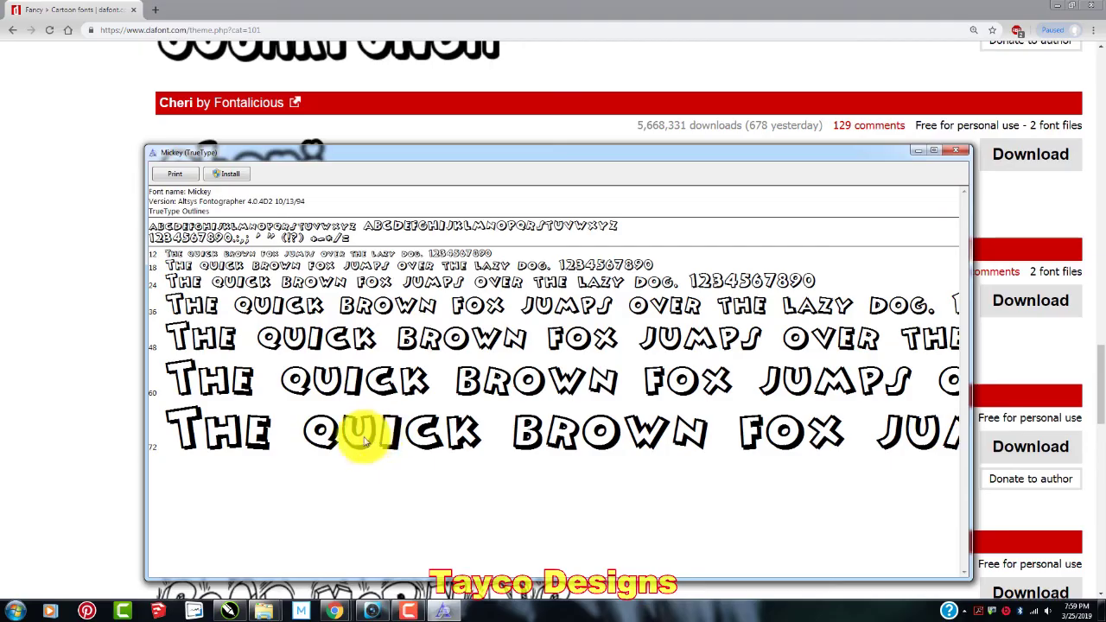
- Install the Mickey and Minnie fonts, close both previews and the archive window, and minimize Chrome
{"action": "left_click", "coordinate": [226, 176]}
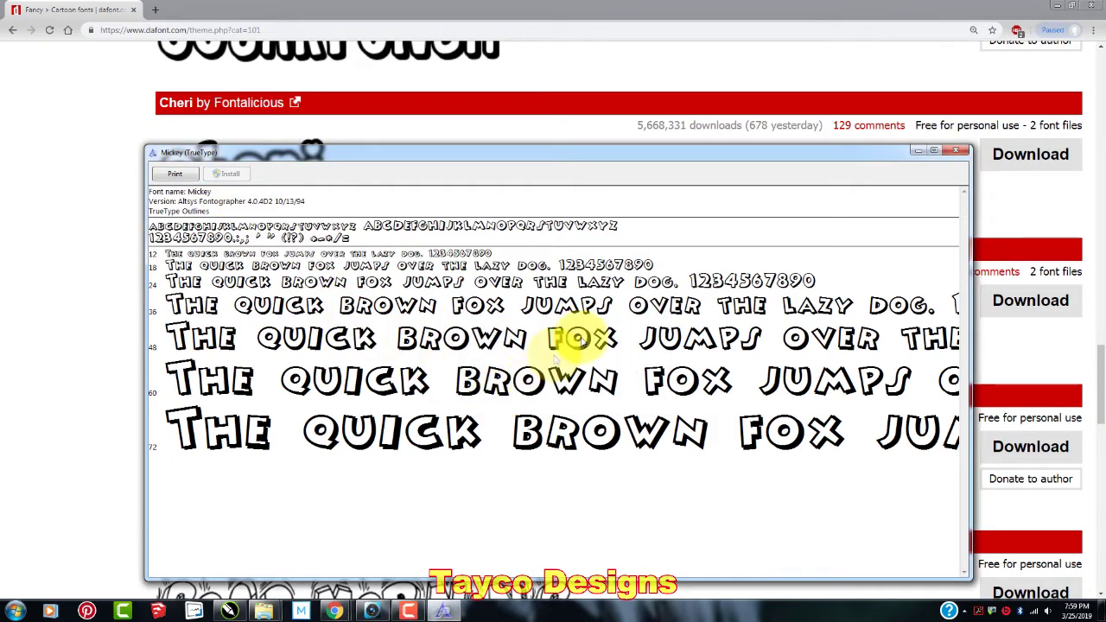
{"action": "left_click", "coordinate": [922, 155]}
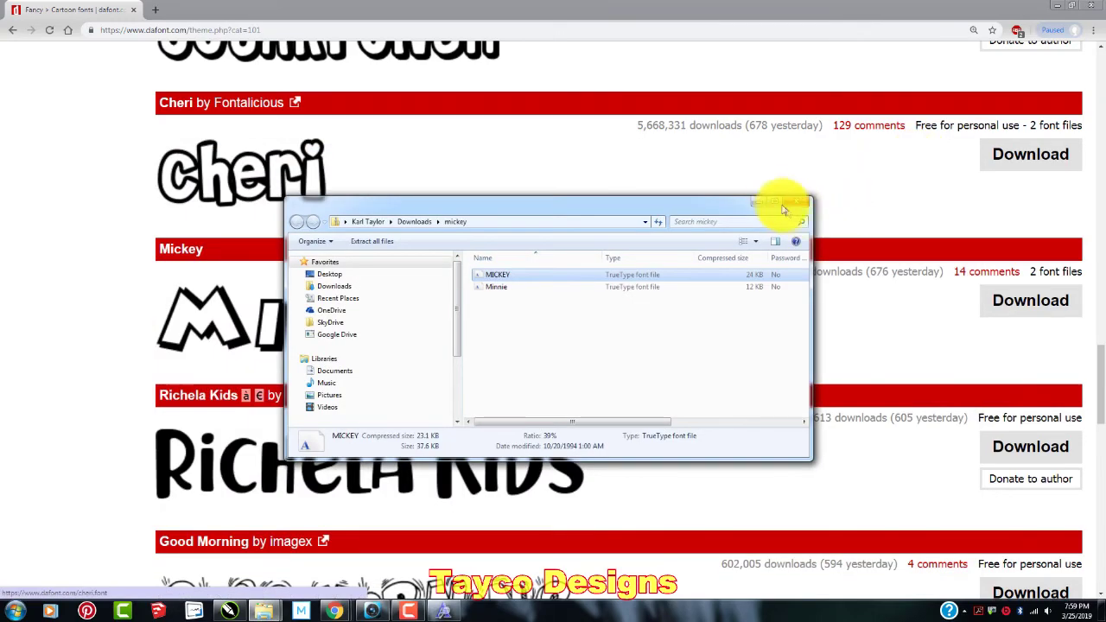
{"action": "double_click", "coordinate": [511, 293]}
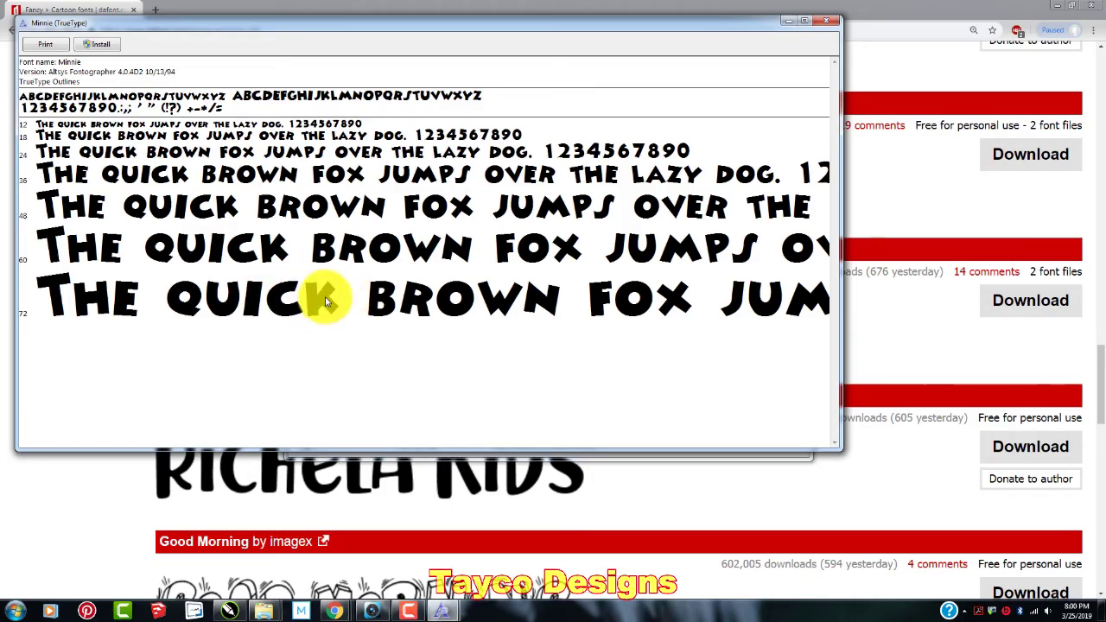
{"action": "left_click", "coordinate": [102, 47]}
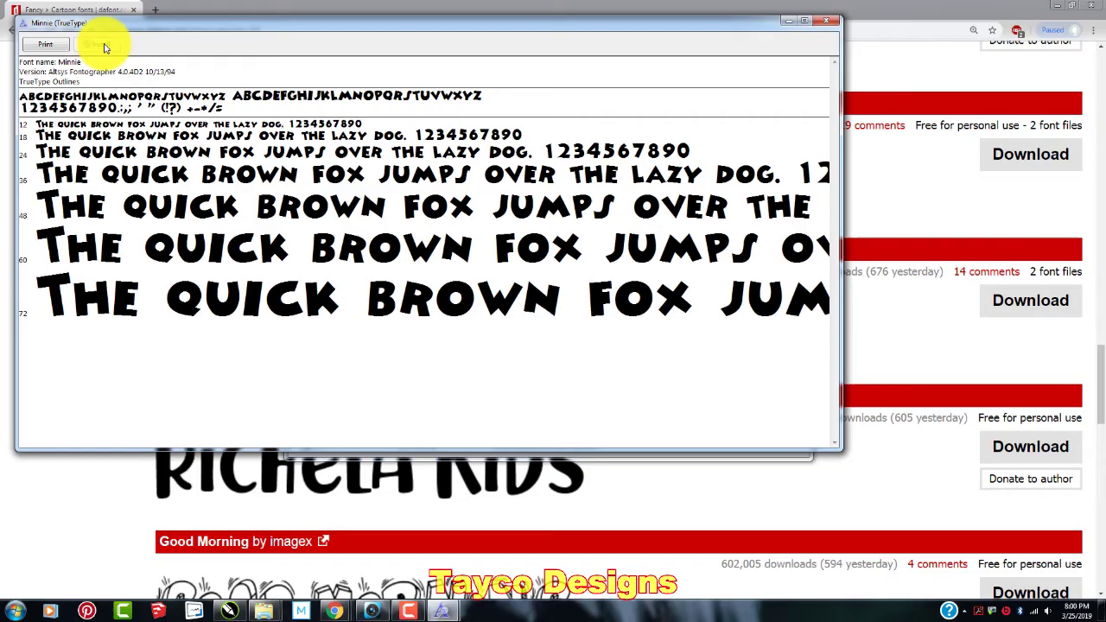
{"action": "left_click", "coordinate": [788, 22]}
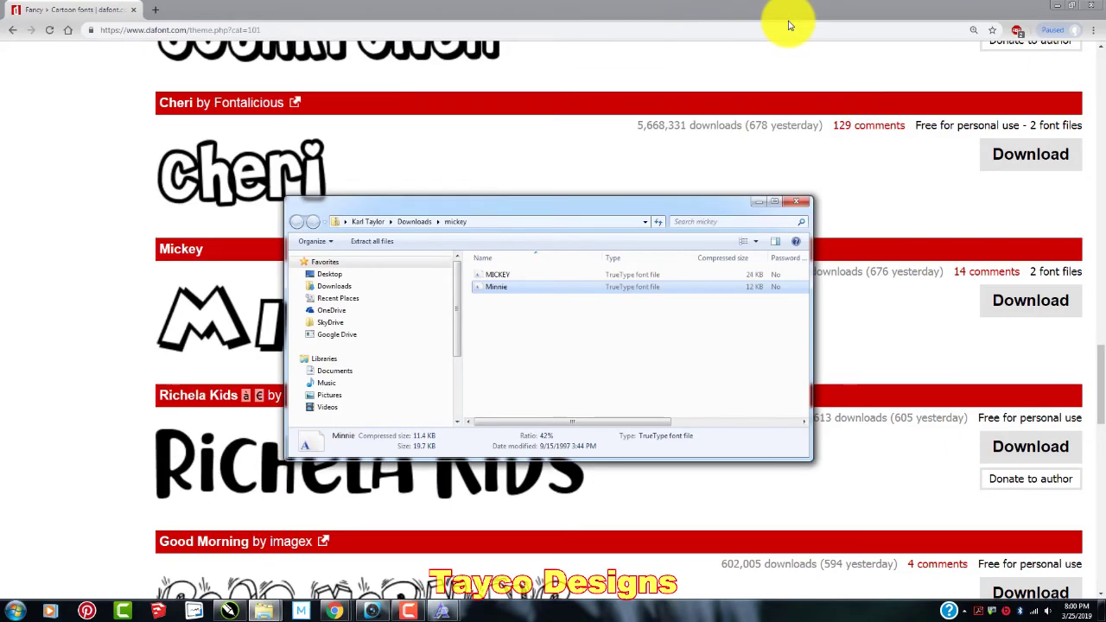
{"action": "left_click", "coordinate": [757, 201]}
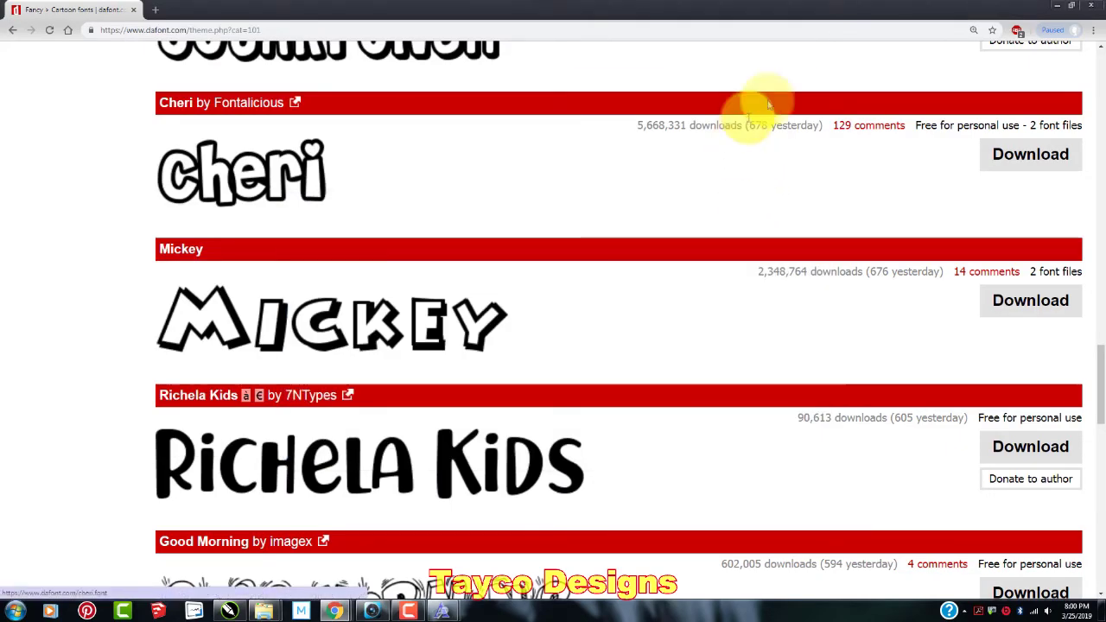
{"action": "left_click", "coordinate": [1061, 13]}
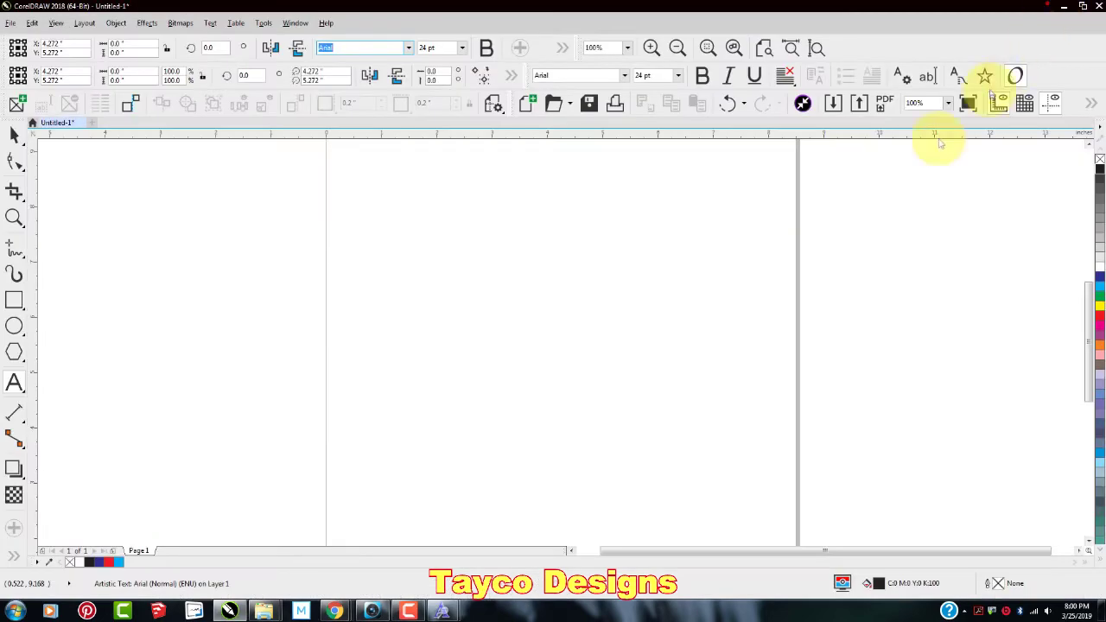
- Pick the newly installed Mickey font from the property bar font list
{"action": "left_click", "coordinate": [409, 47]}
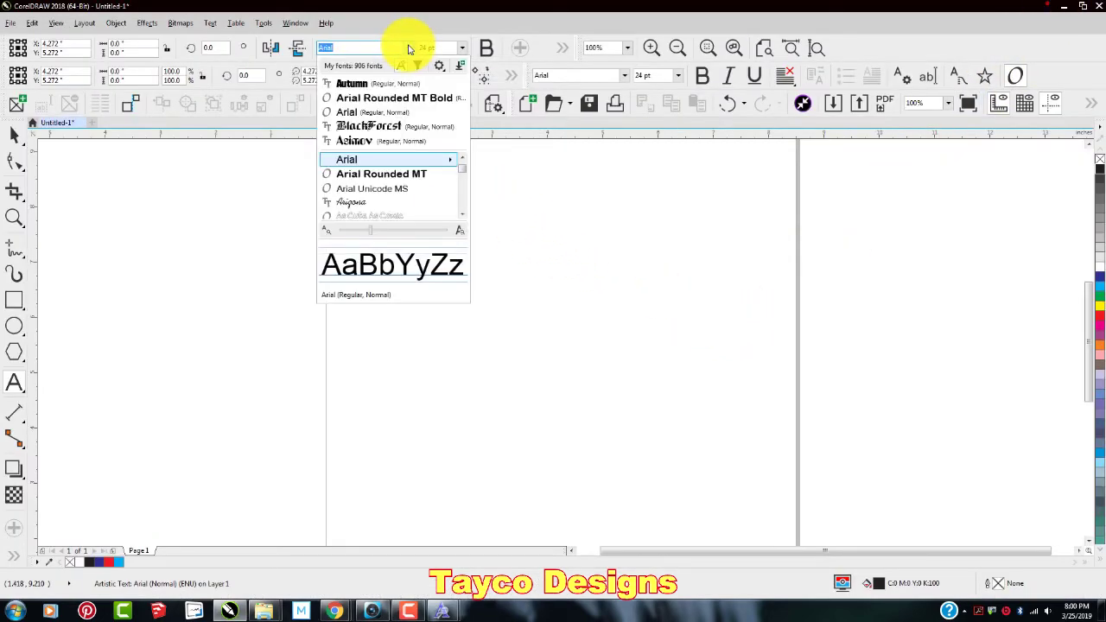
{"action": "scroll", "coordinate": [395, 177], "scroll_direction": "down", "scroll_amount": 10}
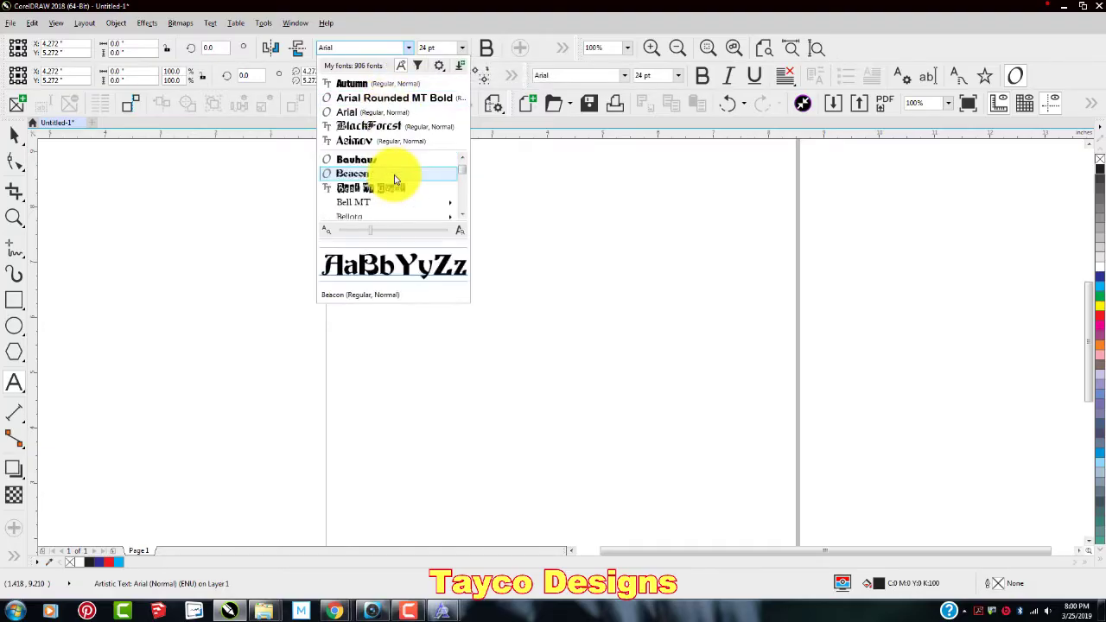
{"action": "scroll", "coordinate": [394, 179], "scroll_direction": "down", "scroll_amount": 10}
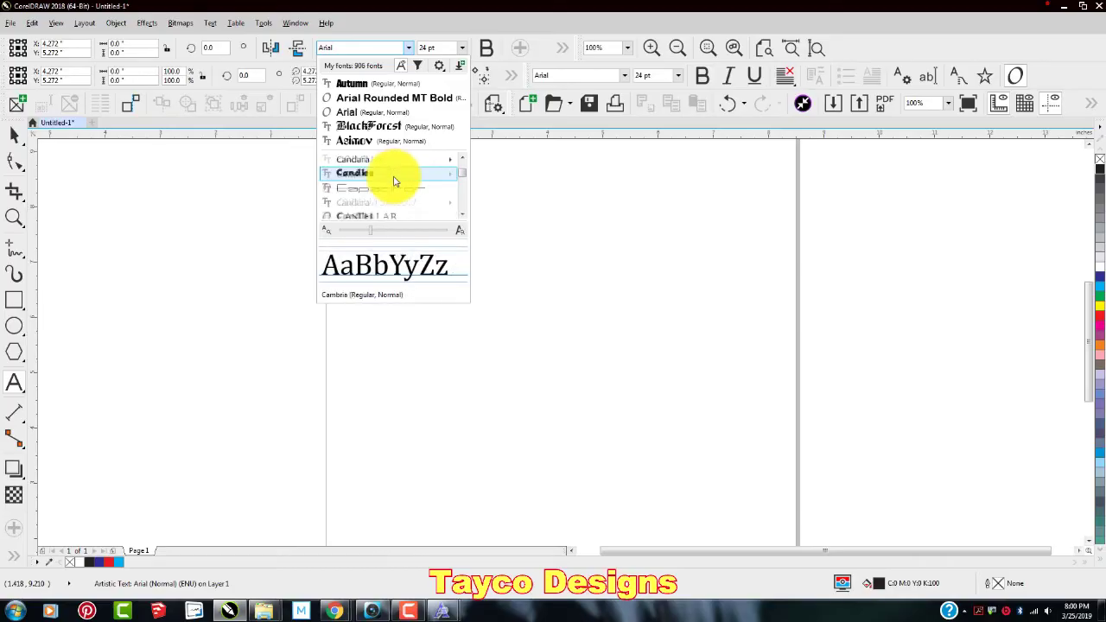
{"action": "scroll", "coordinate": [393, 183], "scroll_direction": "down", "scroll_amount": 5}
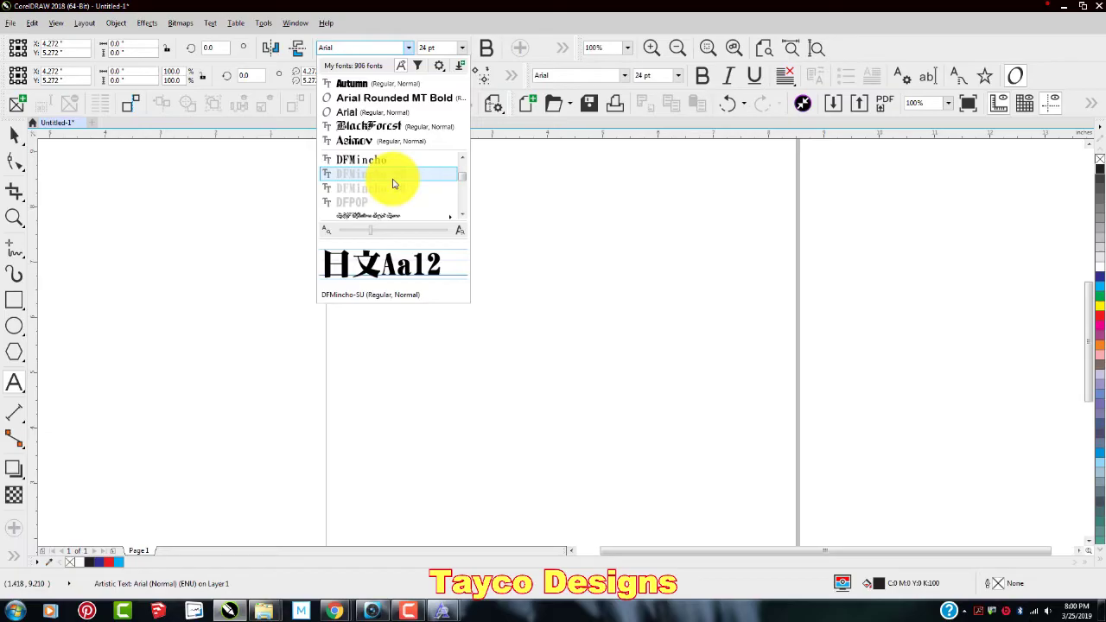
{"action": "scroll", "coordinate": [393, 183], "scroll_direction": "down", "scroll_amount": 10}
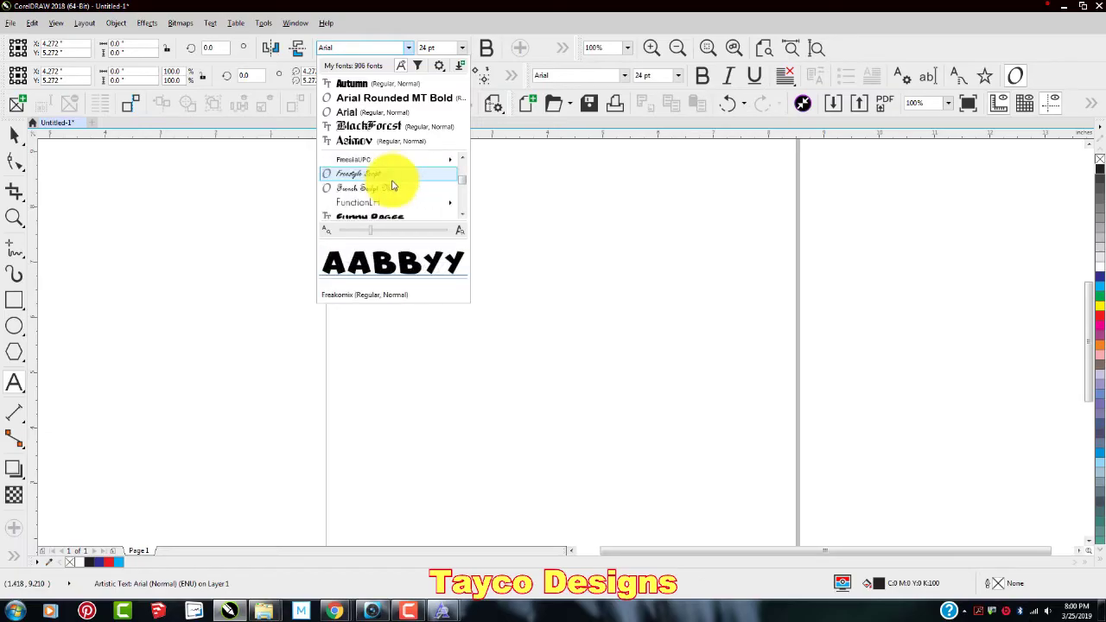
{"action": "scroll", "coordinate": [393, 185], "scroll_direction": "down", "scroll_amount": 10}
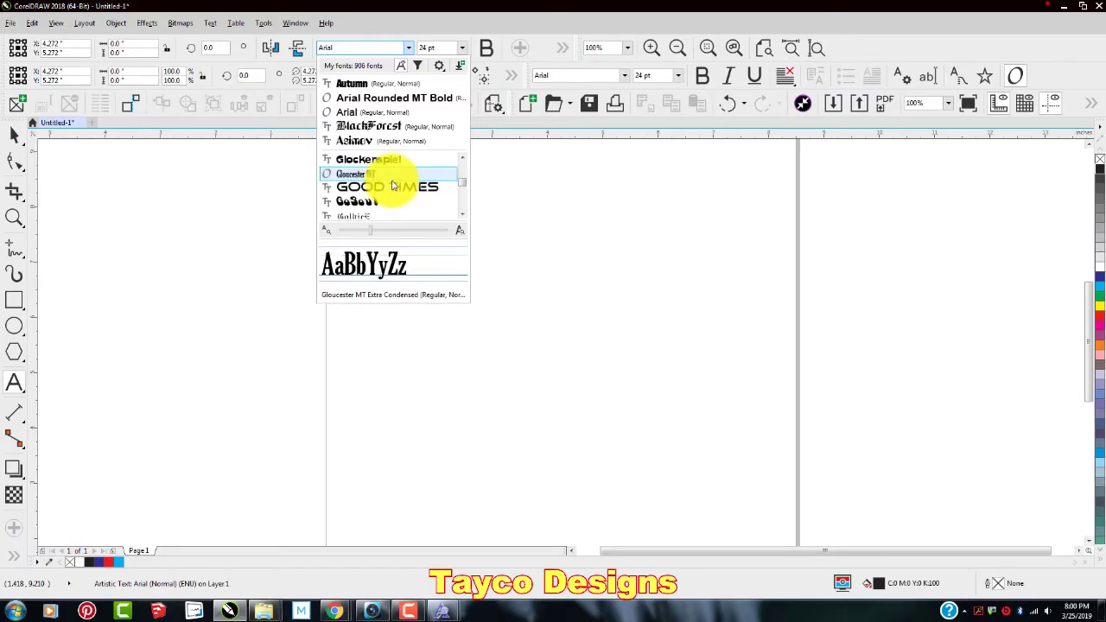
{"action": "scroll", "coordinate": [393, 185], "scroll_direction": "down", "scroll_amount": 4}
{"action": "scroll", "coordinate": [393, 185], "scroll_direction": "down", "scroll_amount": 10}
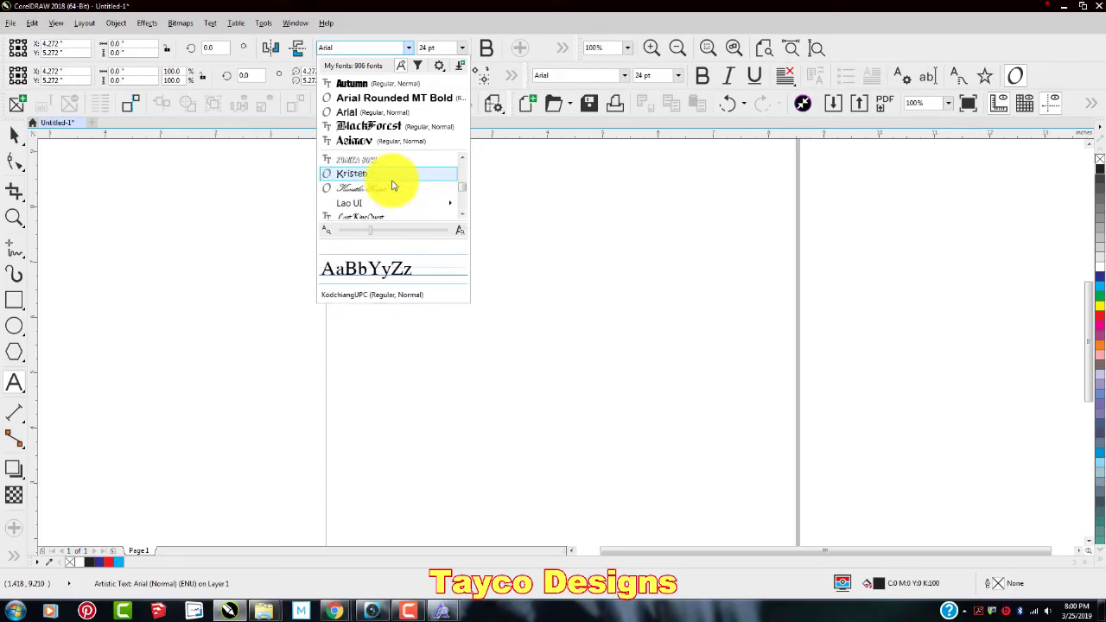
{"action": "scroll", "coordinate": [393, 185], "scroll_direction": "down", "scroll_amount": 10}
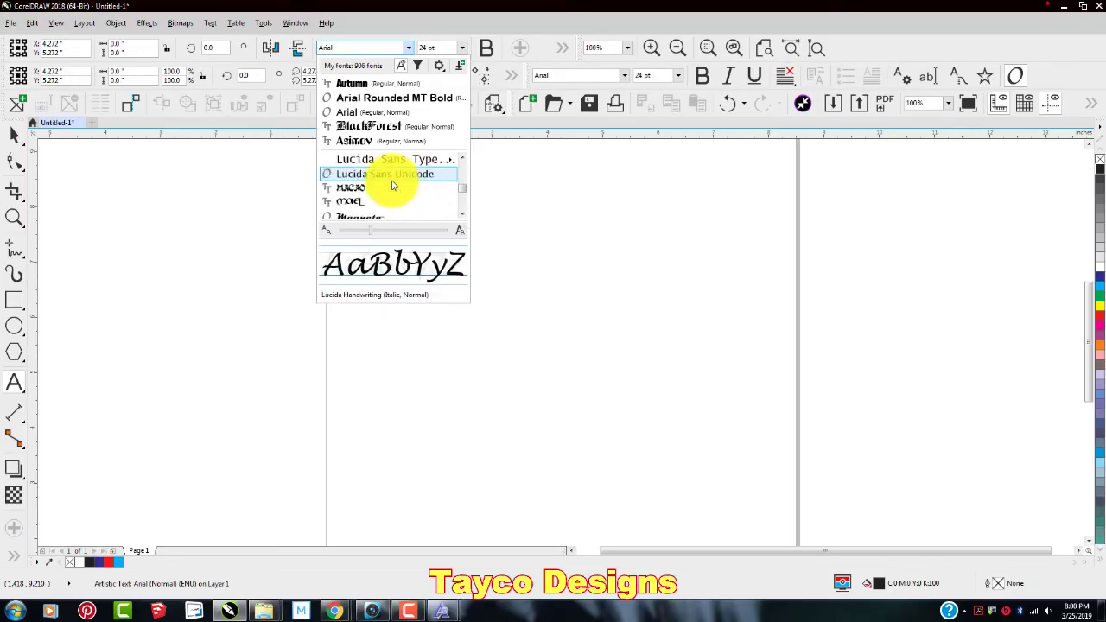
{"action": "scroll", "coordinate": [393, 185], "scroll_direction": "down", "scroll_amount": 8}
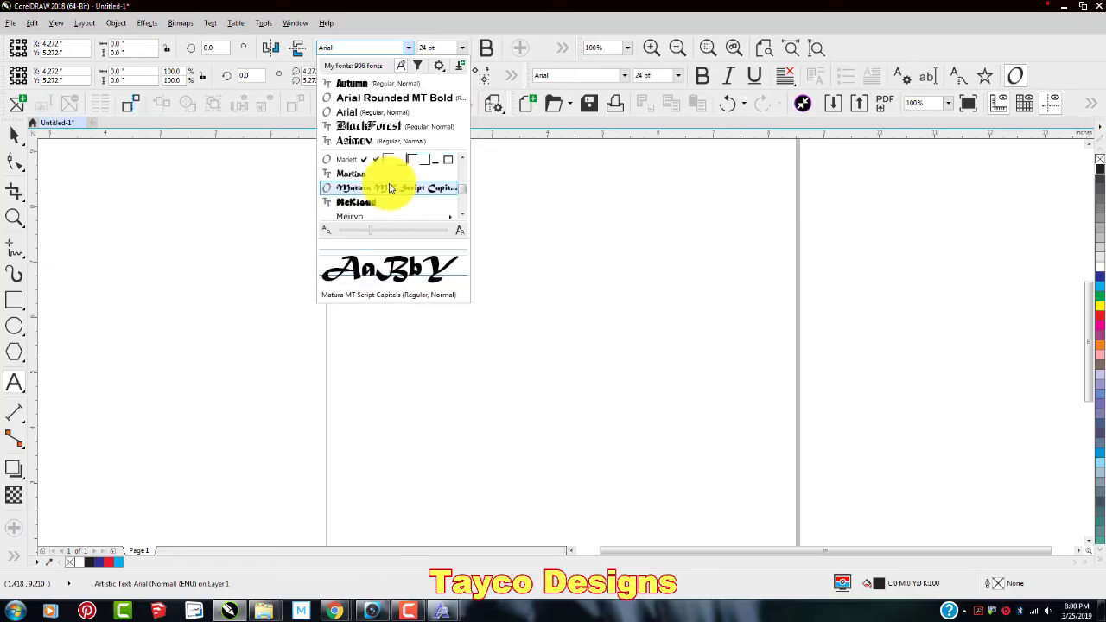
{"action": "scroll", "coordinate": [391, 188], "scroll_direction": "down", "scroll_amount": 5}
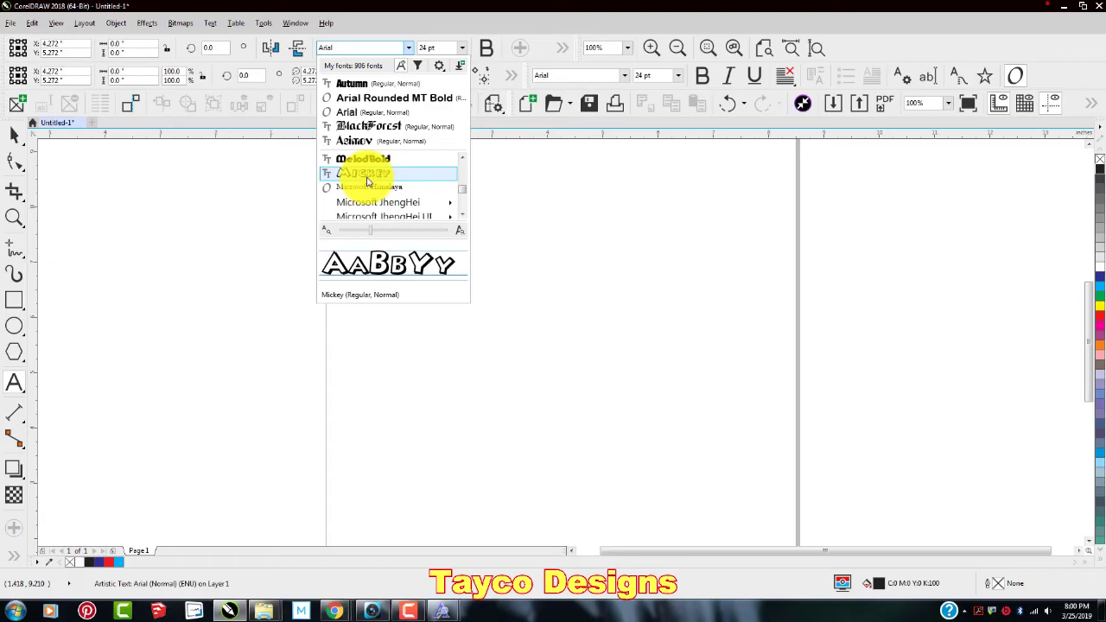
{"action": "left_click", "coordinate": [367, 179]}
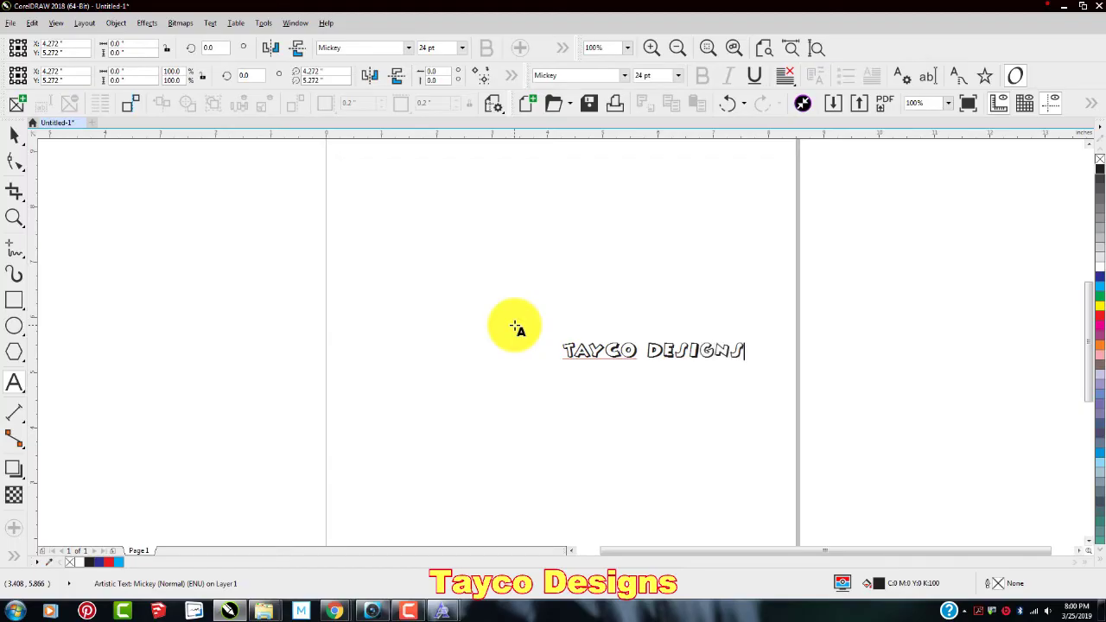
- Select all of TAYCO DESIGNS and enlarge it to 72 pt
{"action": "left_click", "coordinate": [530, 369]}
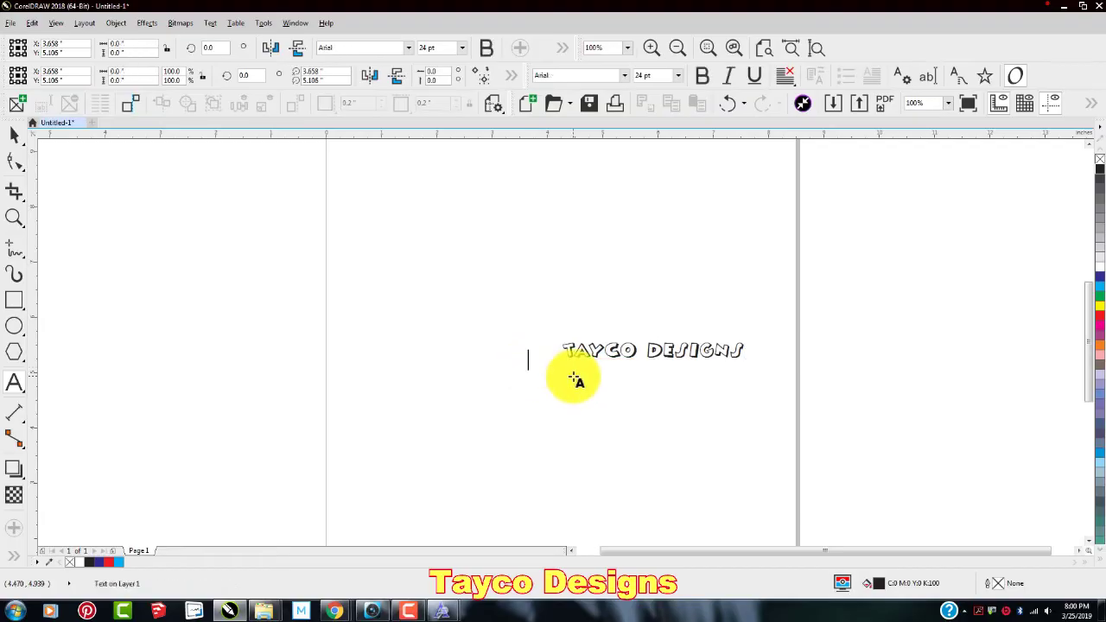
{"action": "double_click", "coordinate": [585, 352]}
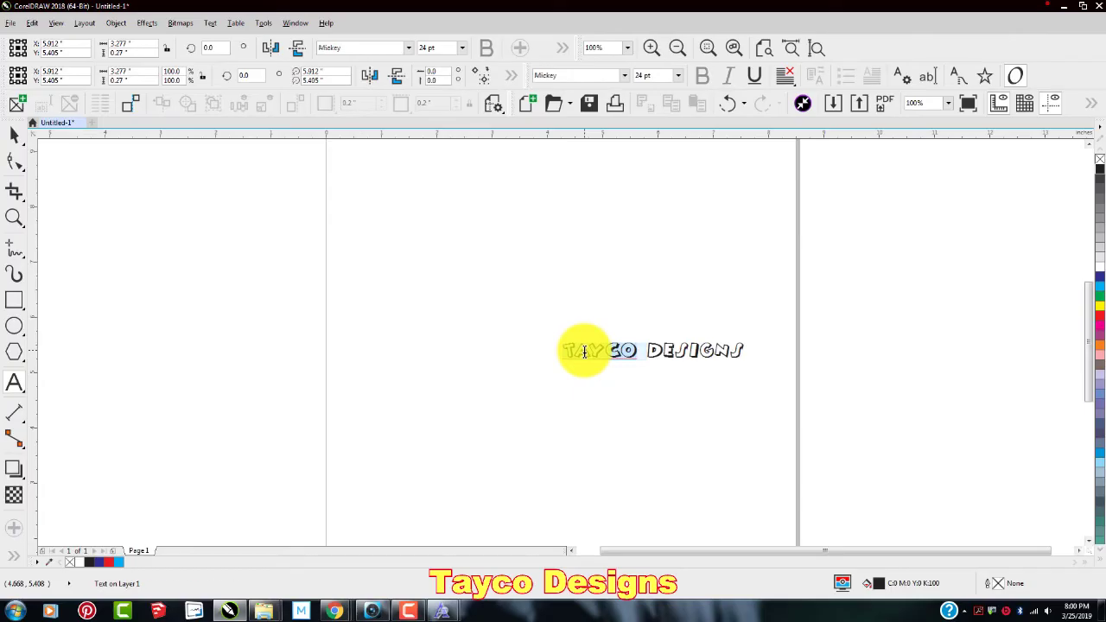
{"action": "key", "text": "ctrl+shift+Right"}
{"action": "key", "text": "ctrl+shift+Right"}
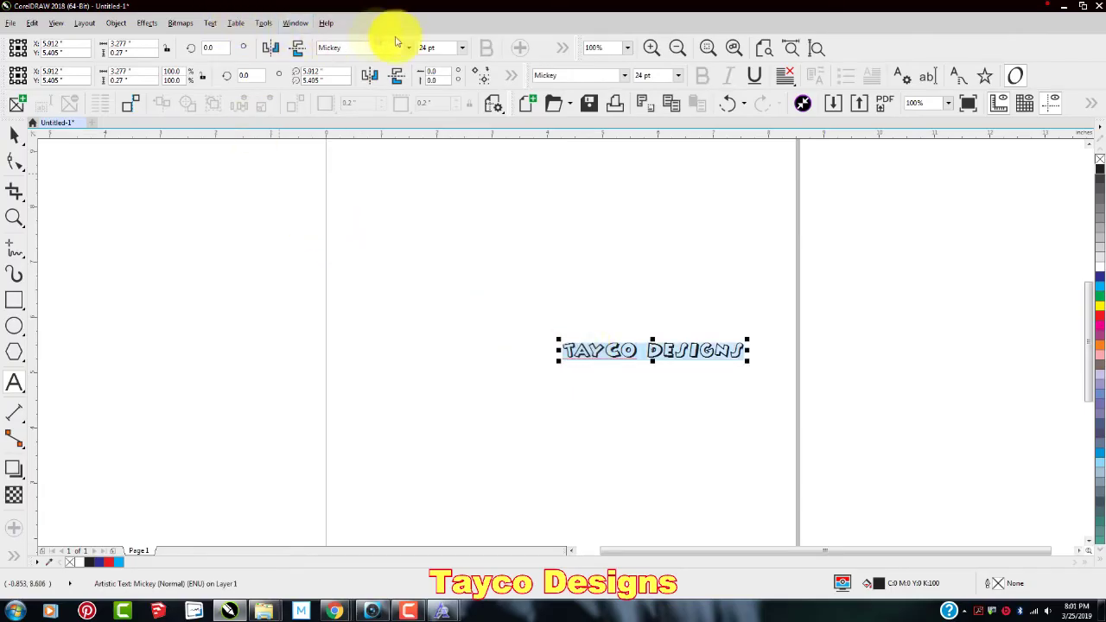
{"action": "left_click", "coordinate": [464, 52]}
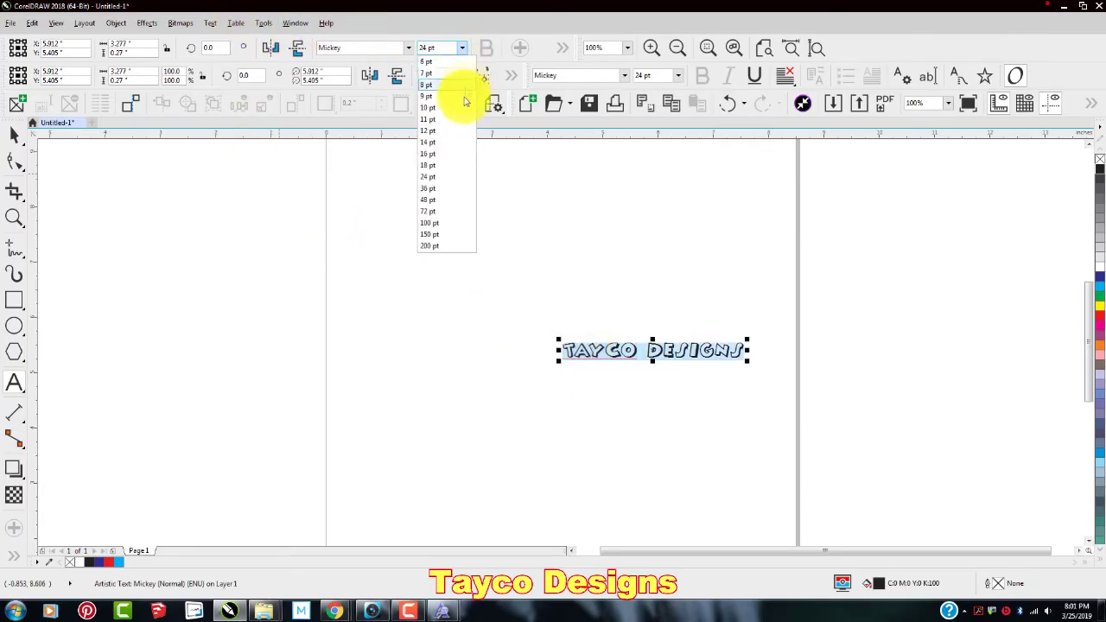
{"action": "left_click", "coordinate": [436, 212]}
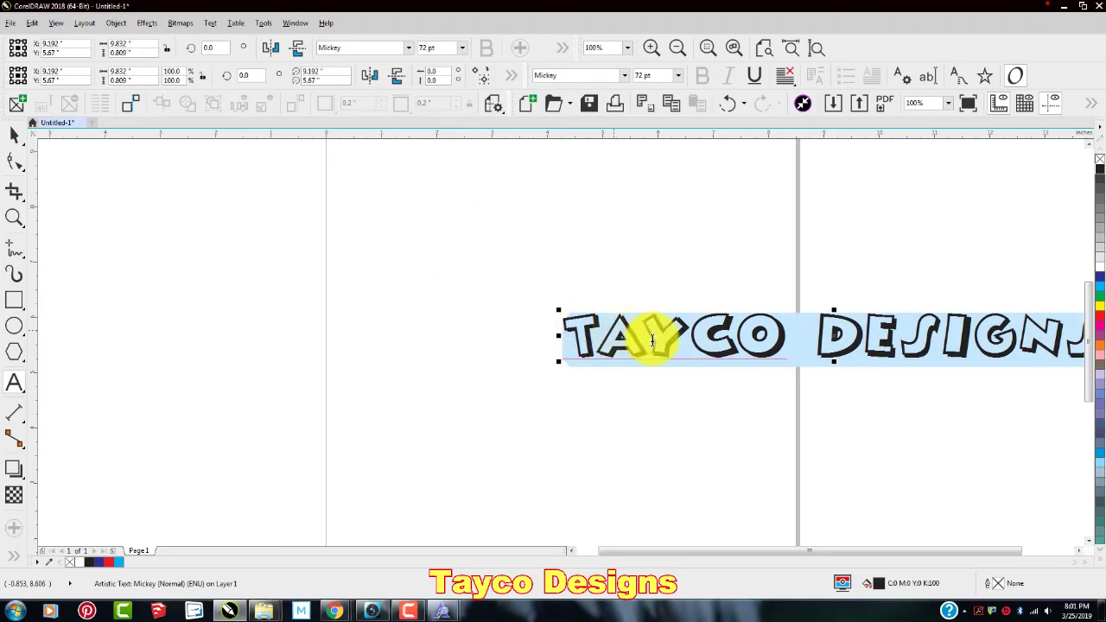
{"action": "left_click", "coordinate": [536, 367]}
{"action": "scroll", "coordinate": [571, 363], "scroll_direction": "down", "scroll_amount": 3}
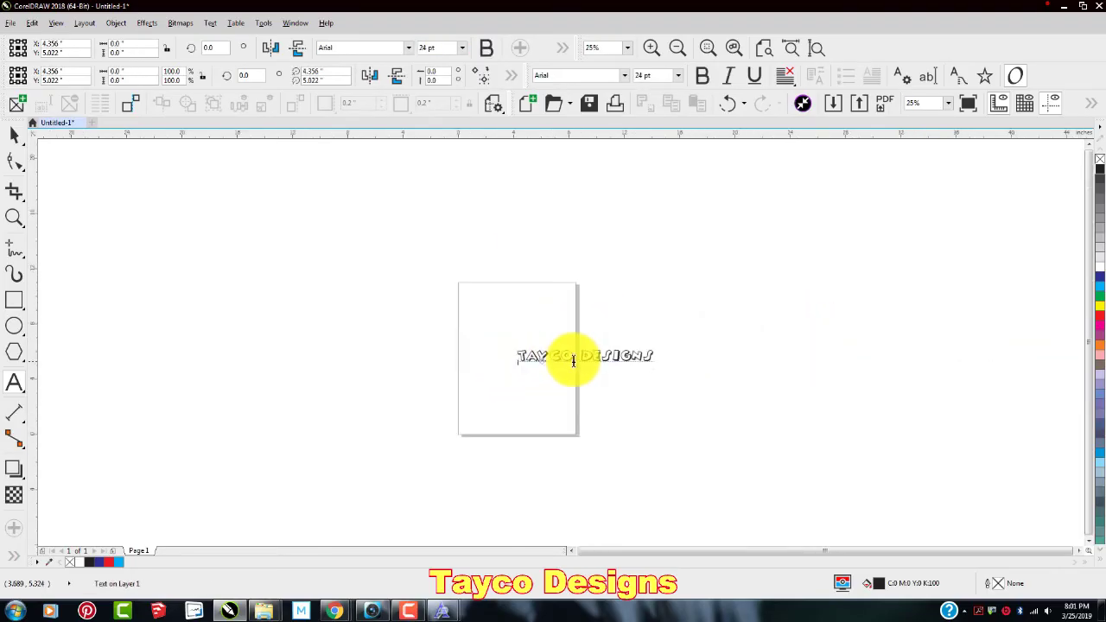
{"action": "scroll", "coordinate": [576, 363], "scroll_direction": "up", "scroll_amount": 5}
{"action": "scroll", "coordinate": [587, 362], "scroll_direction": "down", "scroll_amount": 2}
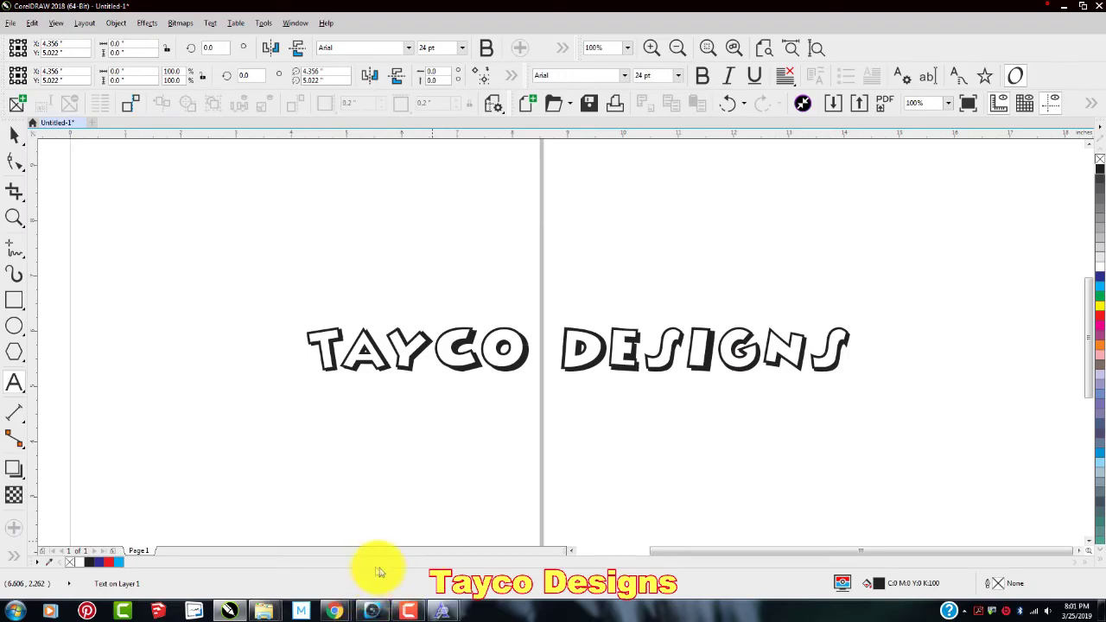
- Return to the dafont.com Cartoon listing in Chrome and scroll through it to the Mystery font
{"action": "mouse_move", "coordinate": [336, 612]}
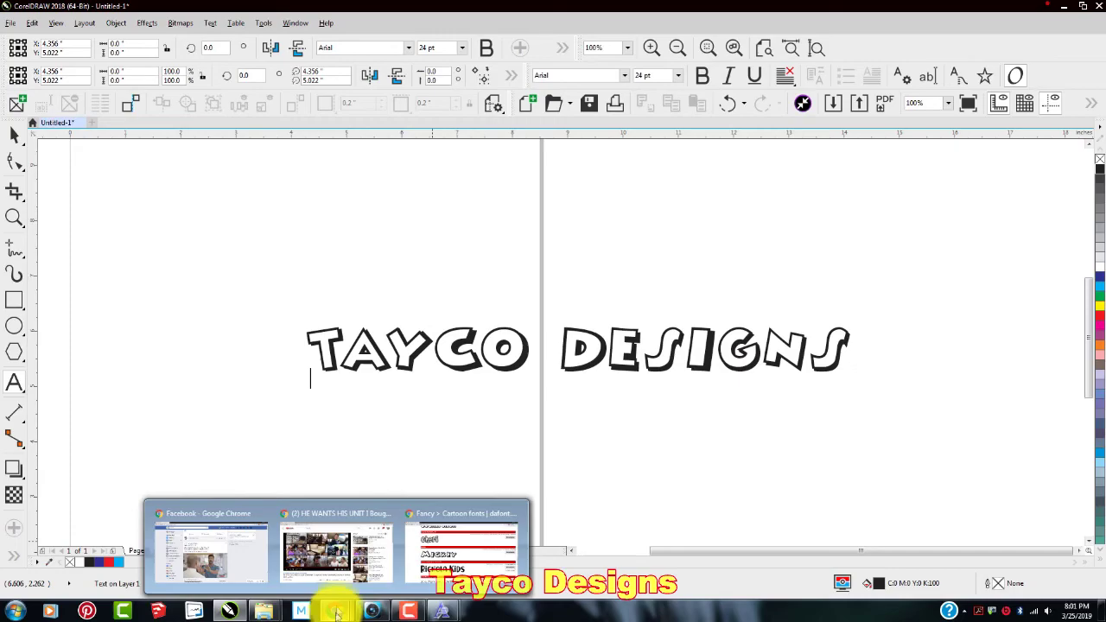
{"action": "left_click", "coordinate": [485, 555]}
{"action": "scroll", "coordinate": [448, 436], "scroll_direction": "down", "scroll_amount": 4}
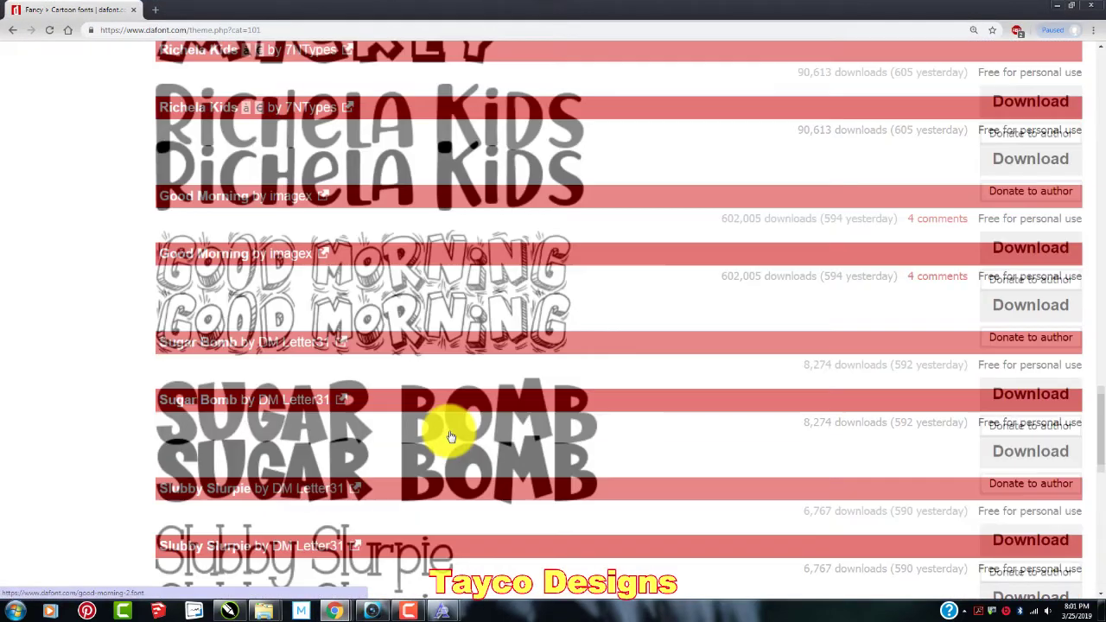
{"action": "scroll", "coordinate": [436, 413], "scroll_direction": "down", "scroll_amount": 8}
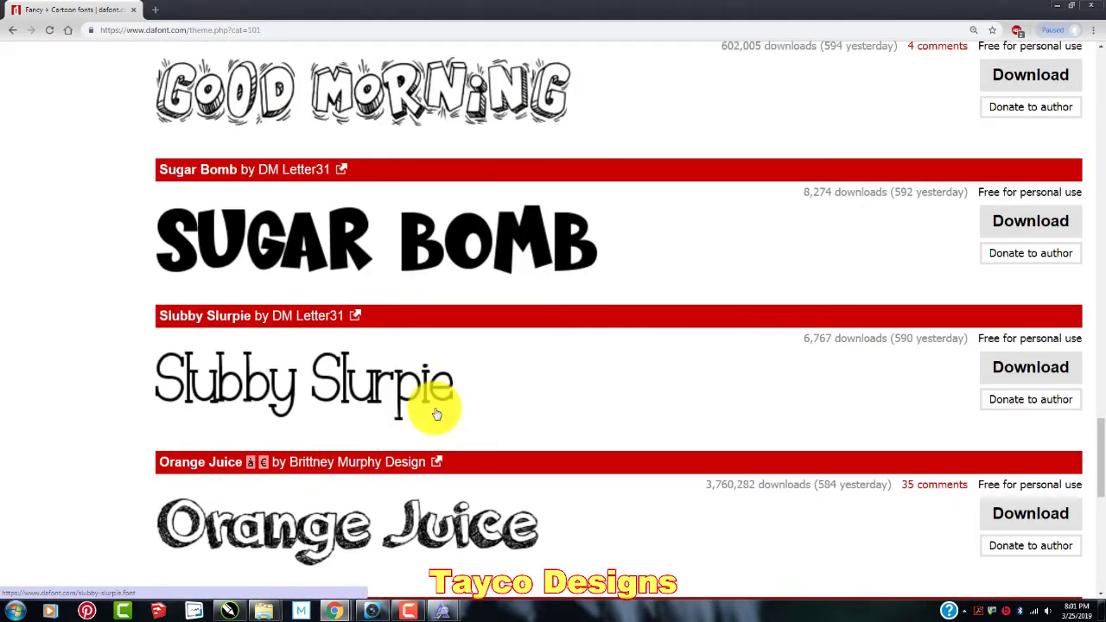
{"action": "scroll", "coordinate": [432, 394], "scroll_direction": "up", "scroll_amount": 8}
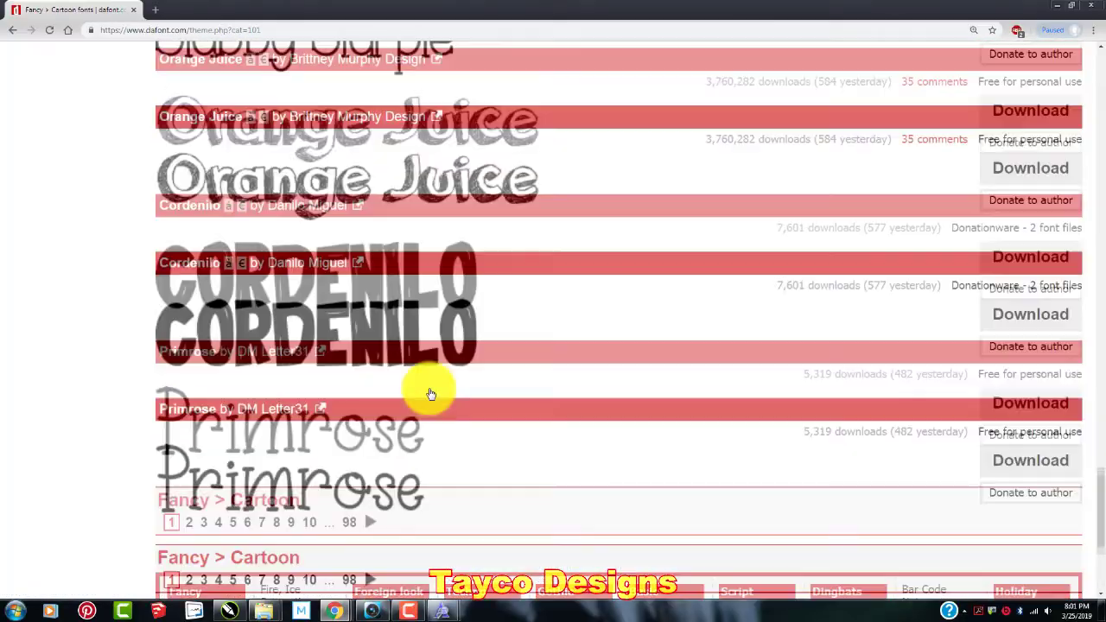
{"action": "scroll", "coordinate": [431, 394], "scroll_direction": "down", "scroll_amount": 7}
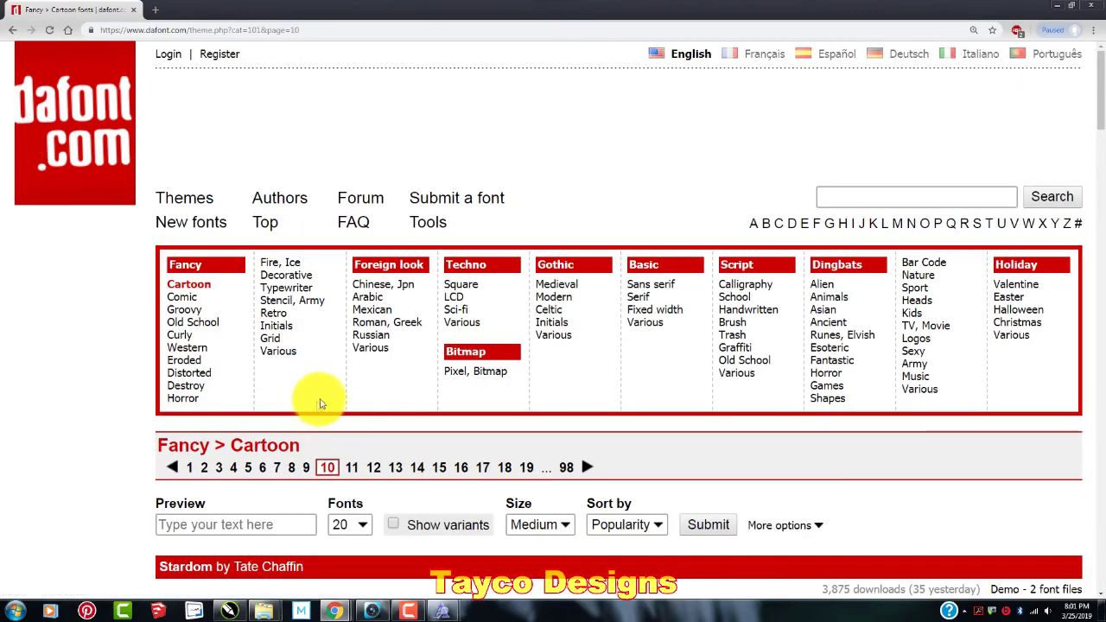
{"action": "scroll", "coordinate": [315, 406], "scroll_direction": "down", "scroll_amount": 9}
{"action": "scroll", "coordinate": [376, 383], "scroll_direction": "down", "scroll_amount": 2}
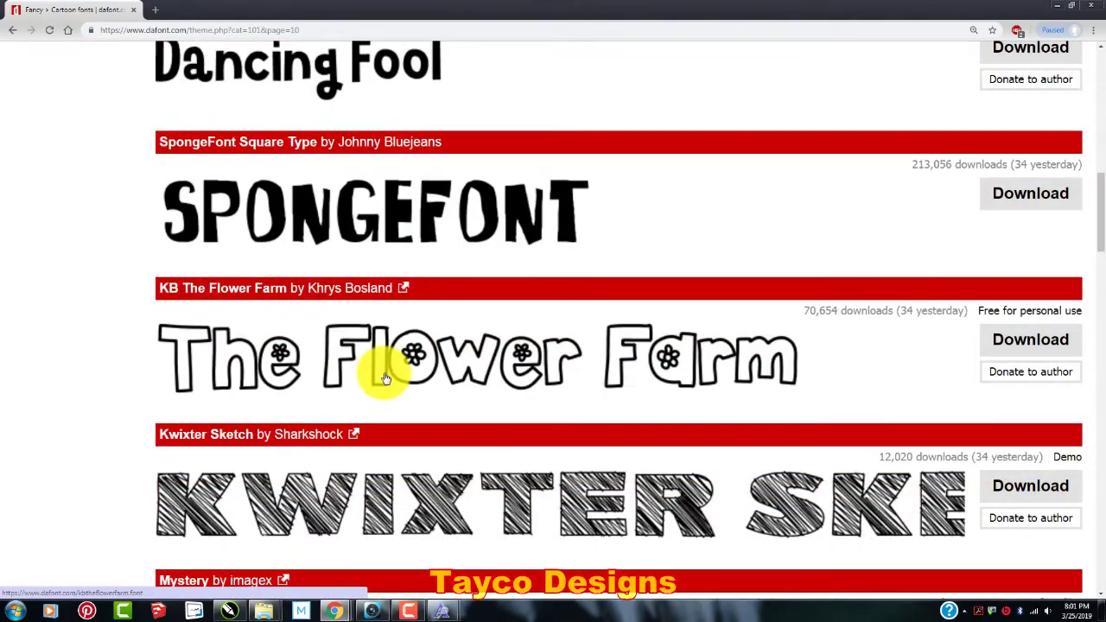
{"action": "scroll", "coordinate": [385, 377], "scroll_direction": "down", "scroll_amount": 2}
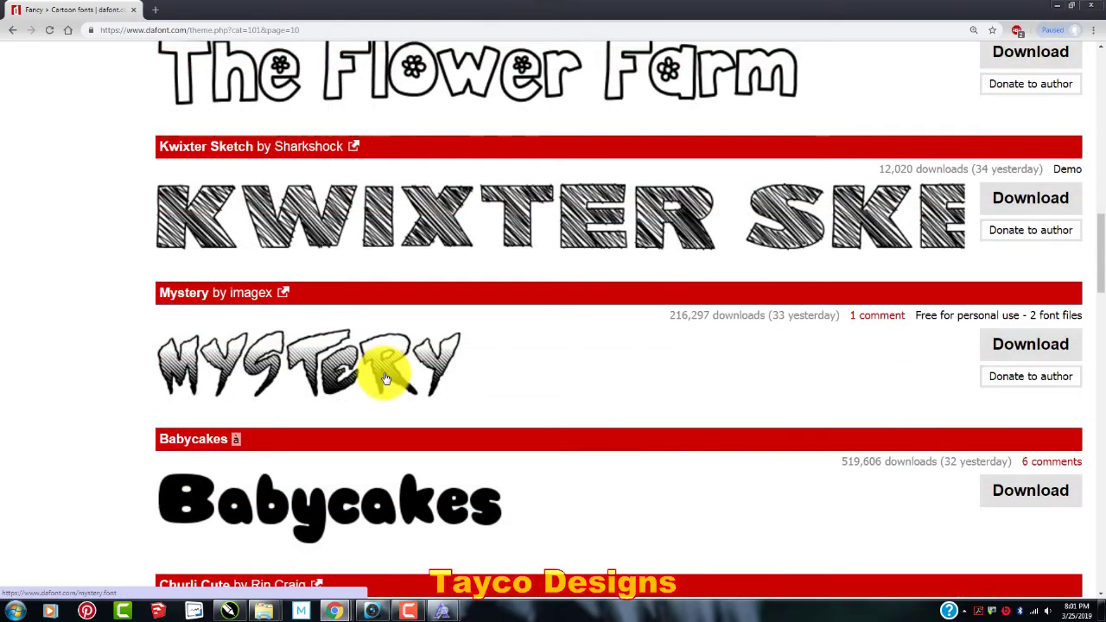
{"action": "scroll", "coordinate": [386, 377], "scroll_direction": "down", "scroll_amount": 1}
{"action": "scroll", "coordinate": [386, 377], "scroll_direction": "down", "scroll_amount": 1}
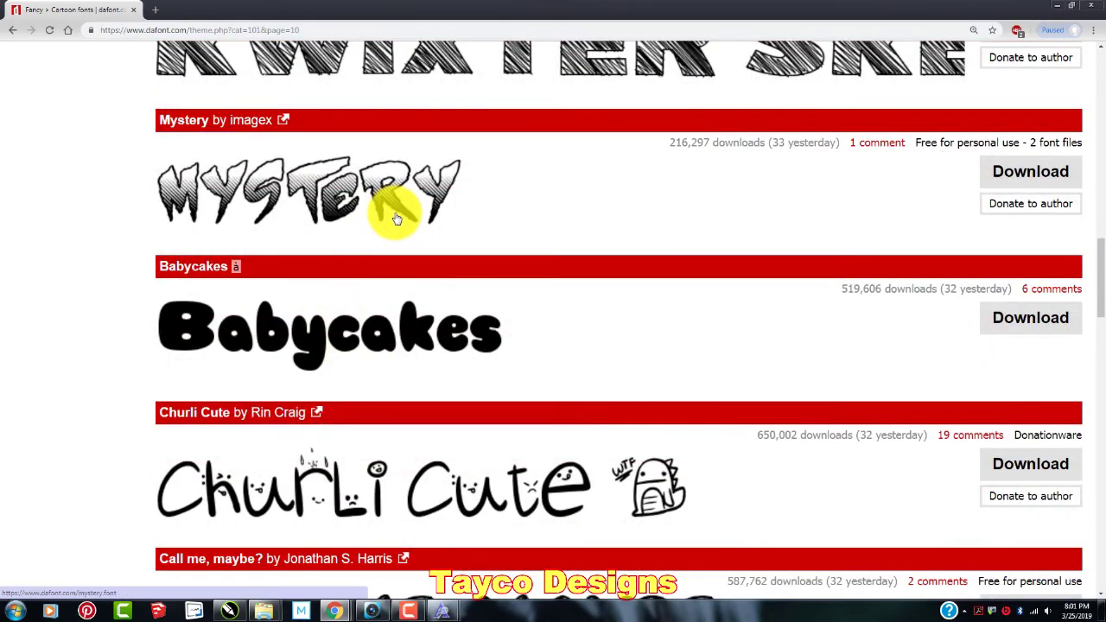
{"action": "scroll", "coordinate": [390, 221], "scroll_direction": "up", "scroll_amount": 2}
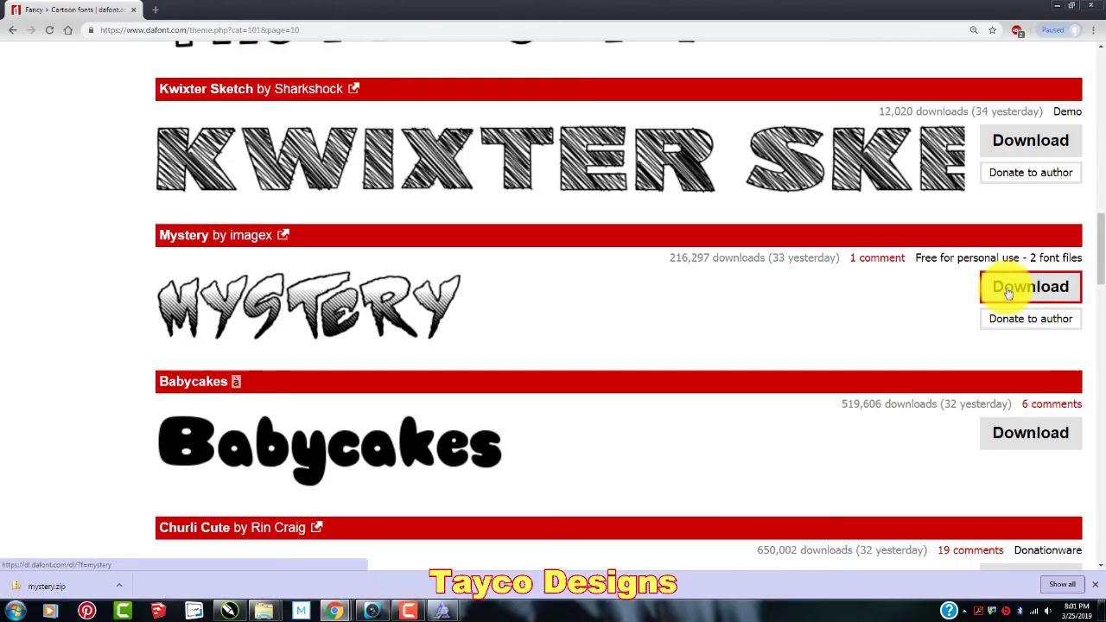
- Open mystery.zip and preview the Mystery font file, dismissing the print options
{"action": "left_click", "coordinate": [88, 589]}
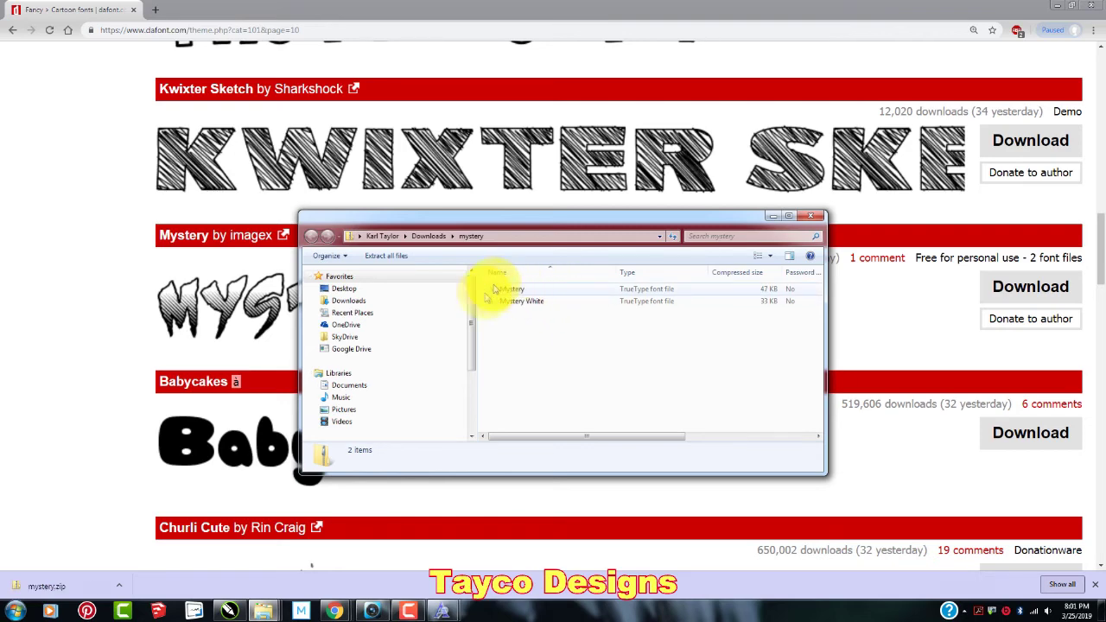
{"action": "double_click", "coordinate": [554, 292]}
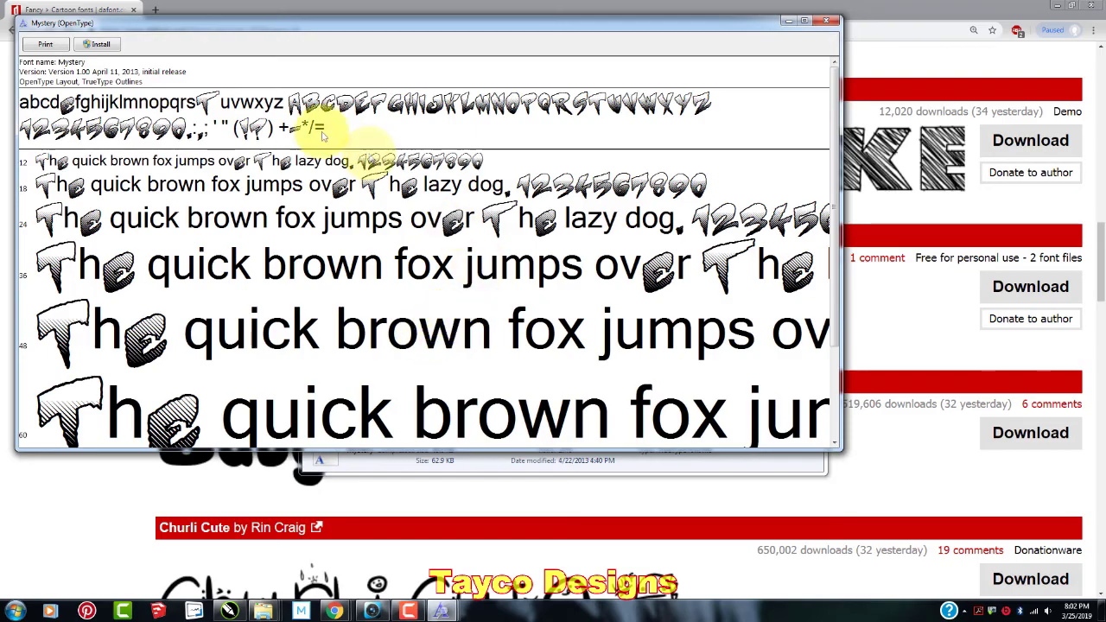
{"action": "left_click", "coordinate": [51, 49]}
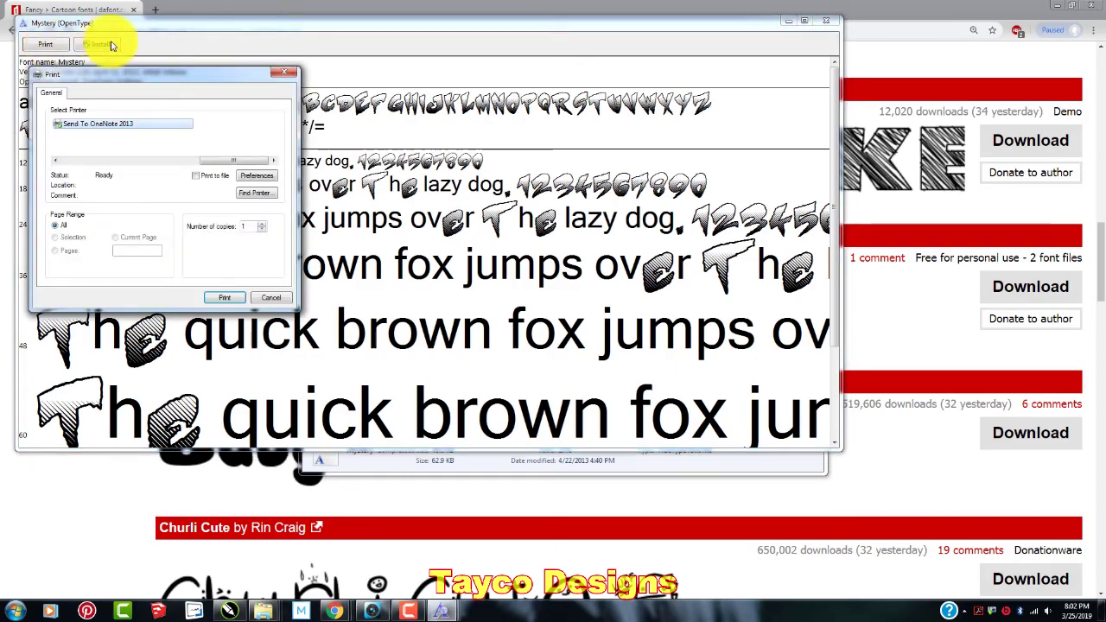
{"action": "left_click", "coordinate": [284, 73]}
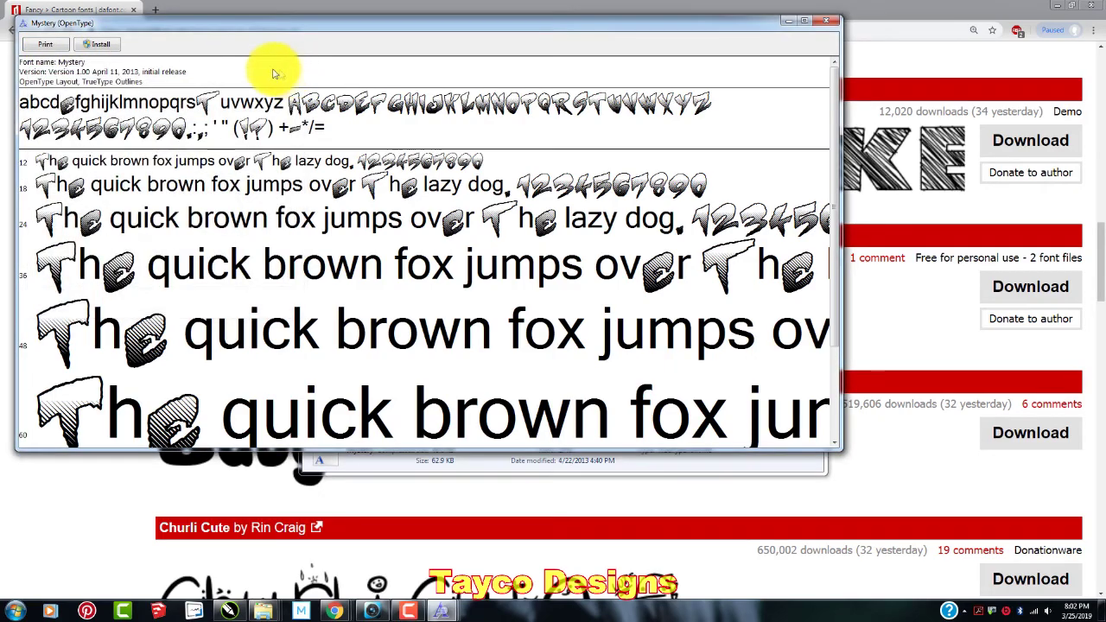
- Install the Mystery font and close its preview and the zip folder window
{"action": "left_click", "coordinate": [86, 47]}
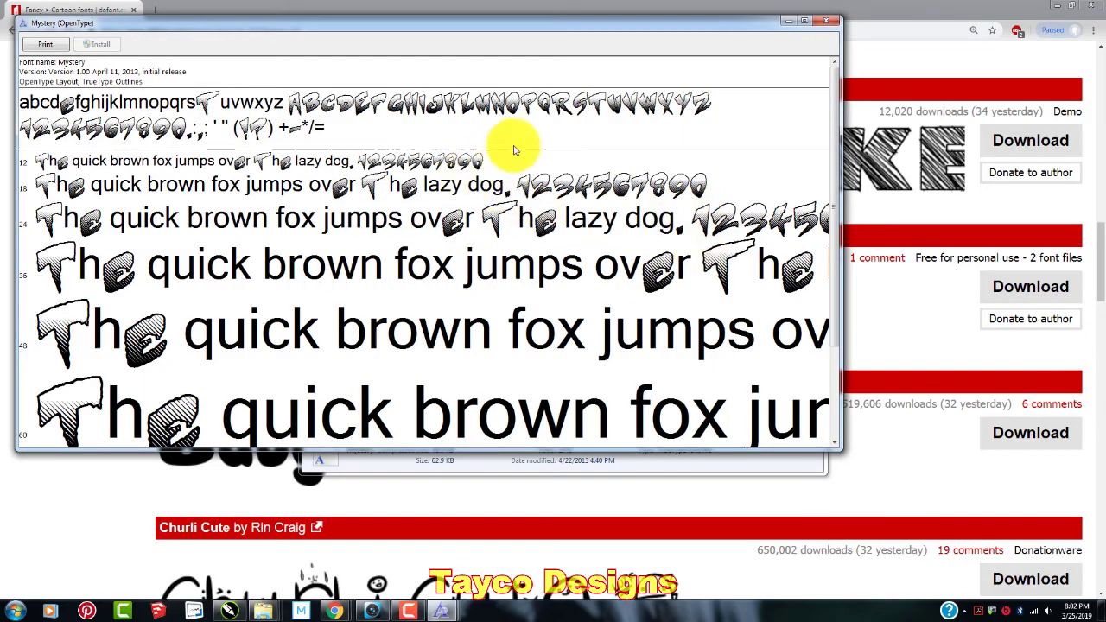
{"action": "left_click", "coordinate": [827, 25]}
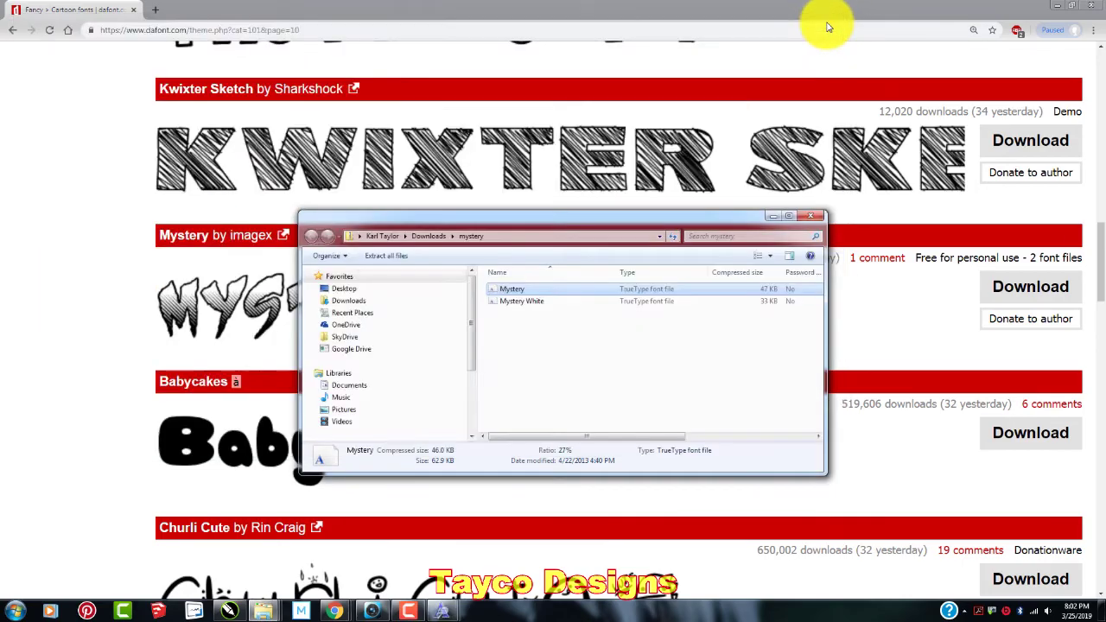
{"action": "left_click", "coordinate": [815, 218]}
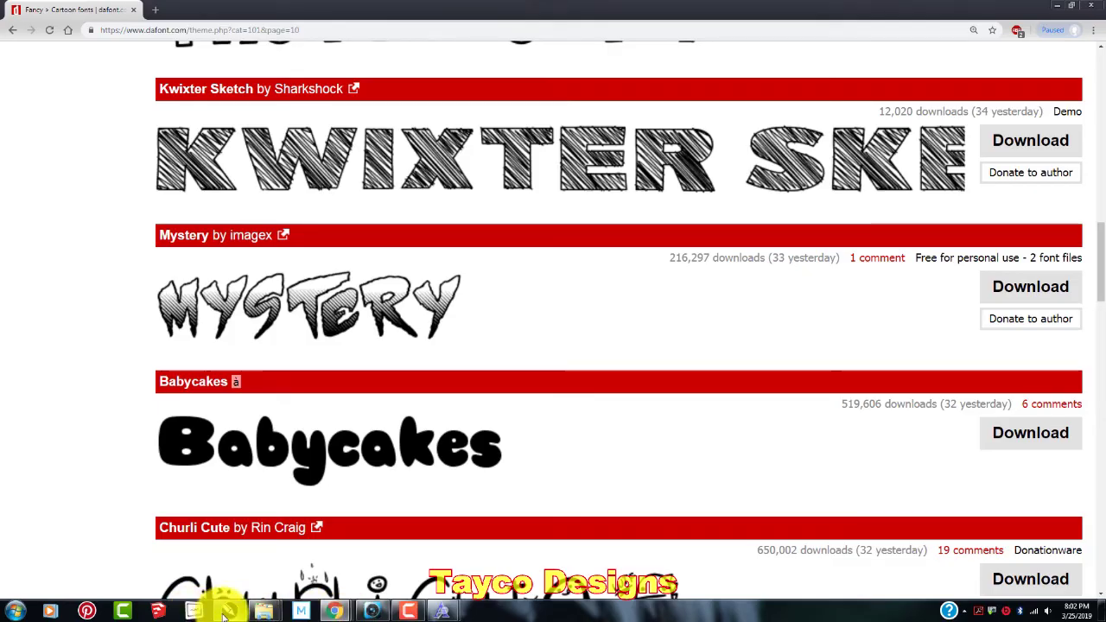
- Return to CorelDRAW and select the whole TAYCO DESIGNS line
{"action": "mouse_move", "coordinate": [222, 600]}
{"action": "left_click", "coordinate": [239, 576]}
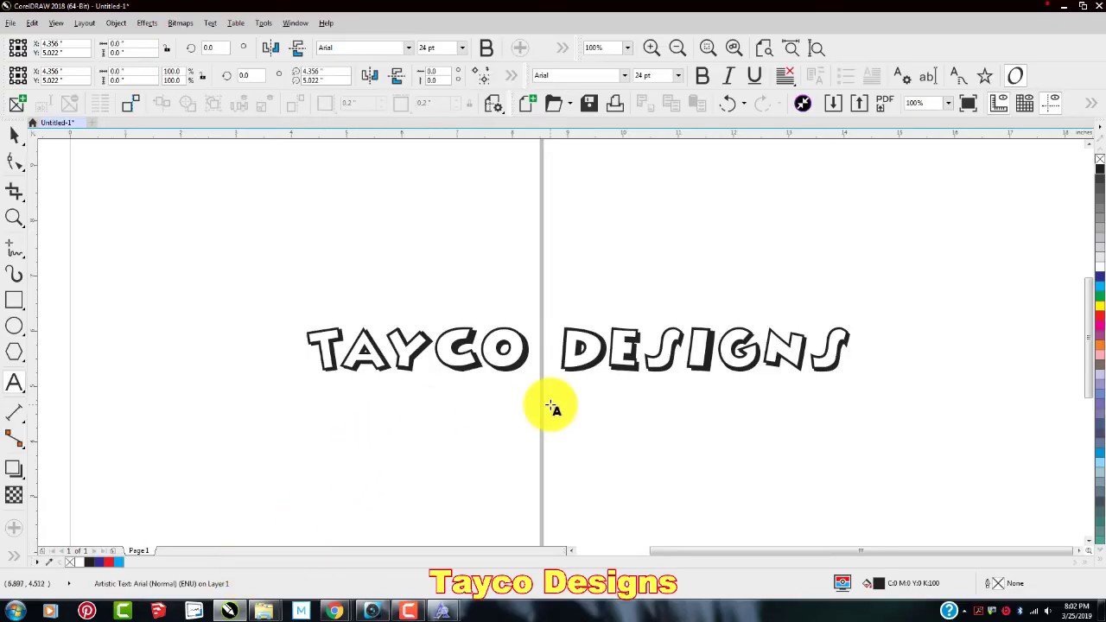
{"action": "triple_click", "coordinate": [489, 361]}
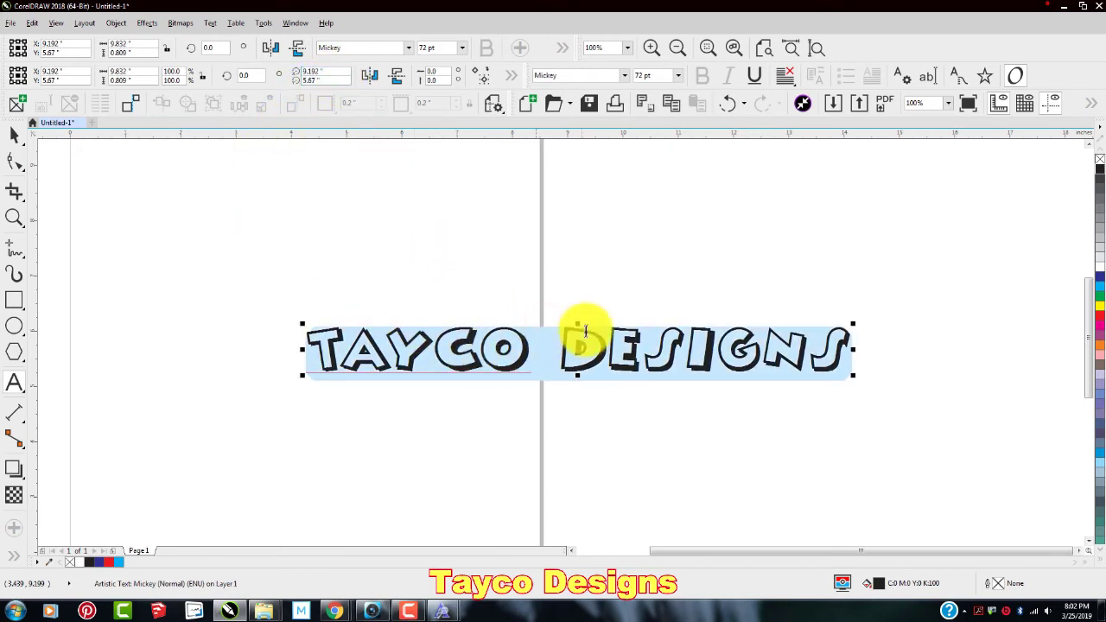
- Apply the Mystery font to TAYCO DESIGNS from the property bar font list
{"action": "left_click", "coordinate": [408, 48]}
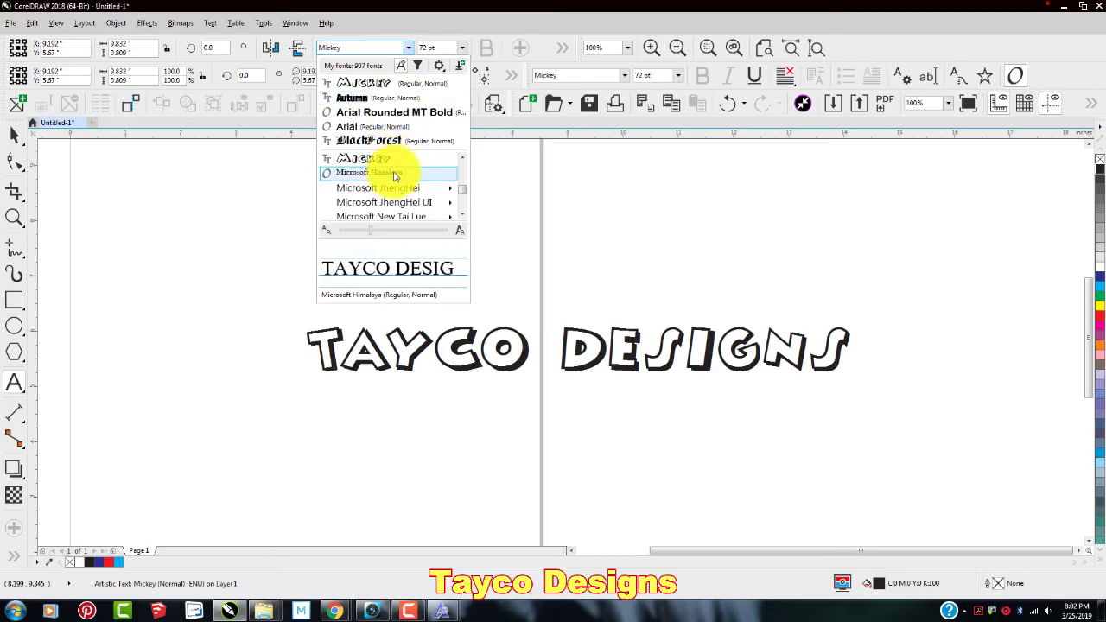
{"action": "scroll", "coordinate": [393, 176], "scroll_direction": "down", "scroll_amount": 2}
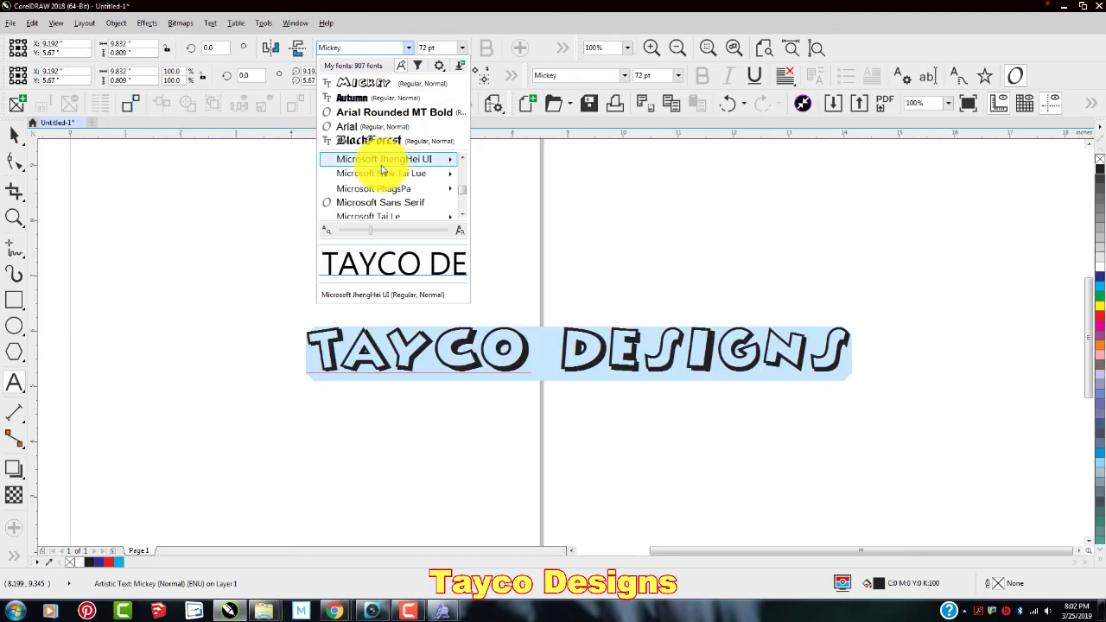
{"action": "scroll", "coordinate": [380, 172], "scroll_direction": "down", "scroll_amount": 1}
{"action": "scroll", "coordinate": [380, 172], "scroll_direction": "down", "scroll_amount": 1}
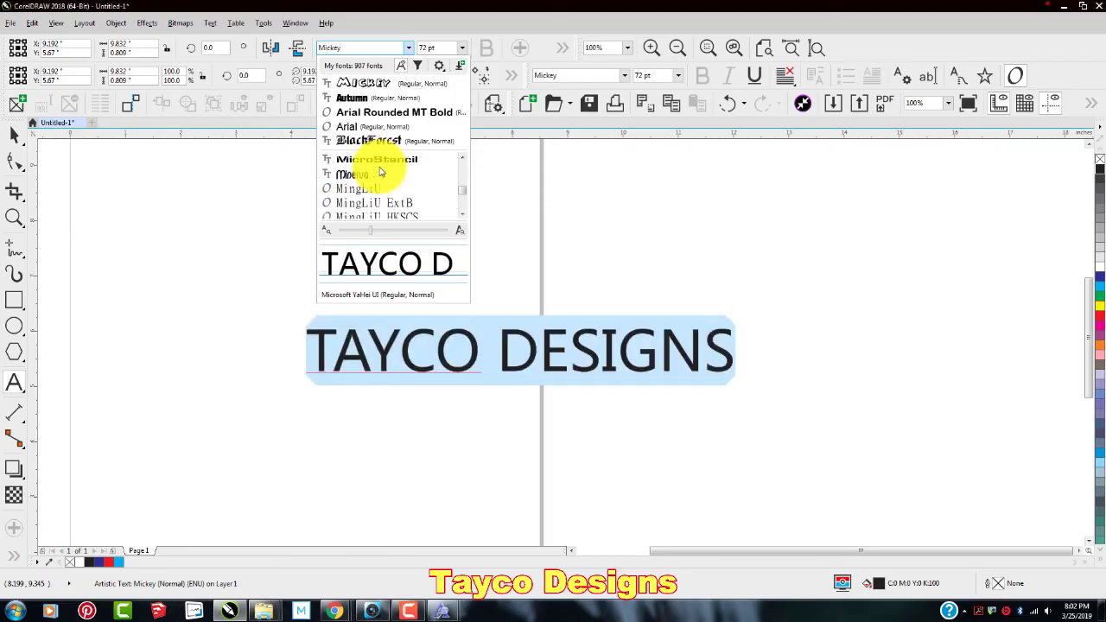
{"action": "scroll", "coordinate": [376, 186], "scroll_direction": "up", "scroll_amount": 1}
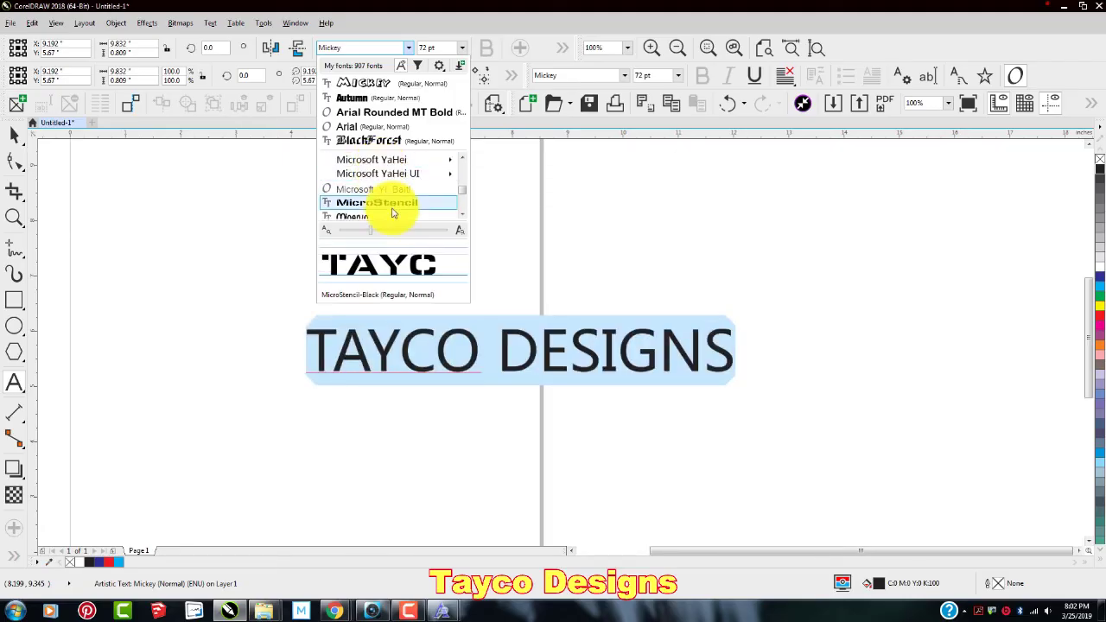
{"action": "scroll", "coordinate": [459, 218], "scroll_direction": "down", "scroll_amount": 1}
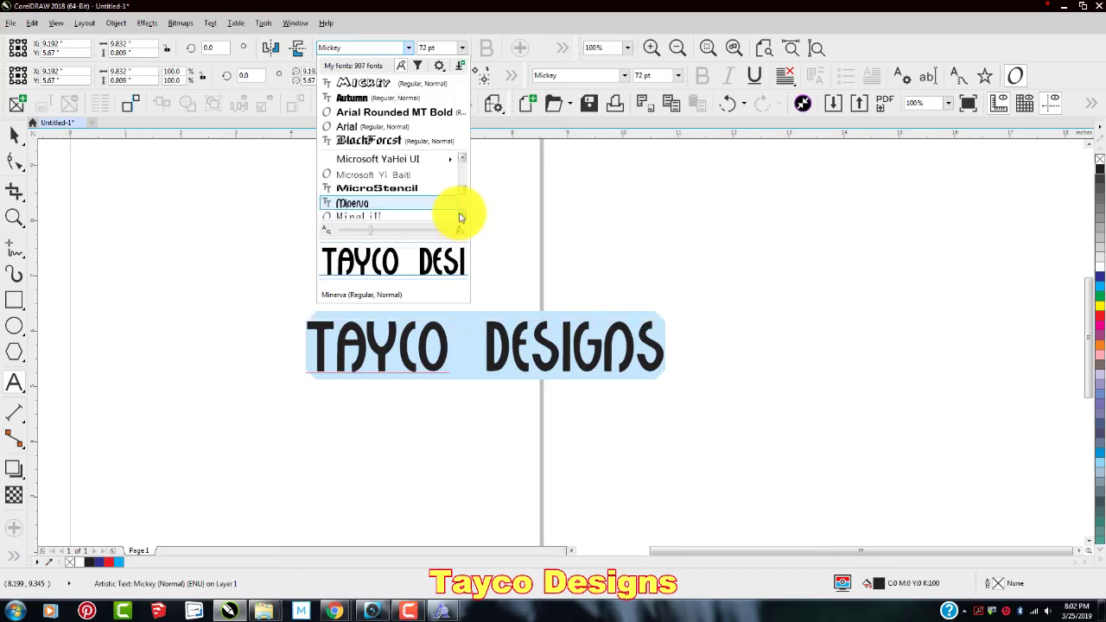
{"action": "scroll", "coordinate": [460, 217], "scroll_direction": "down", "scroll_amount": 5}
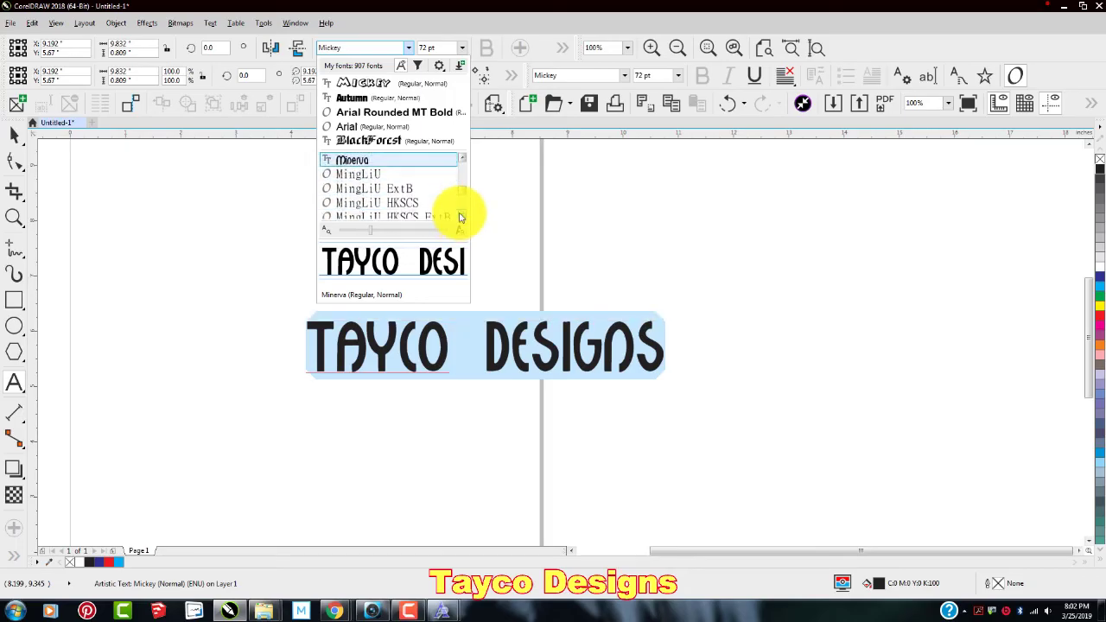
{"action": "scroll", "coordinate": [459, 218], "scroll_direction": "down", "scroll_amount": 5}
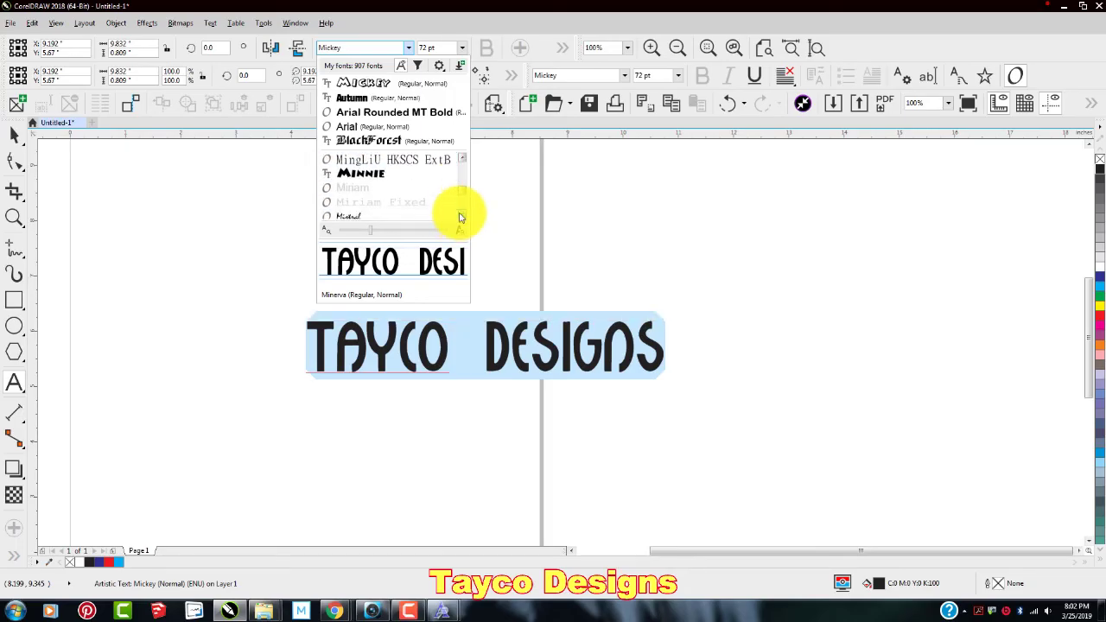
{"action": "scroll", "coordinate": [460, 218], "scroll_direction": "down", "scroll_amount": 4}
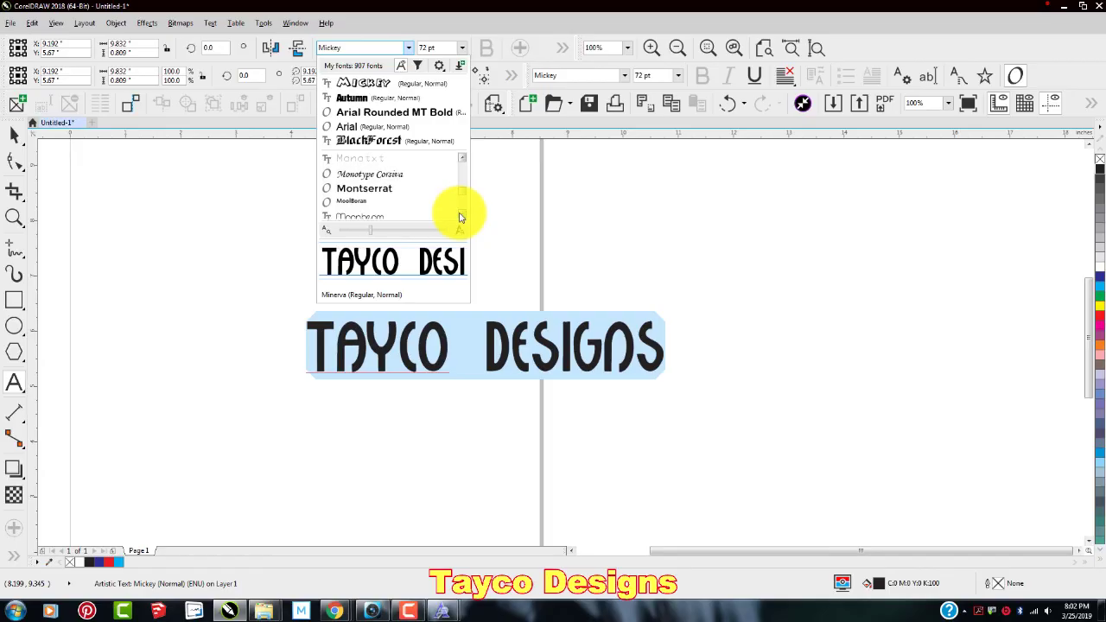
{"action": "scroll", "coordinate": [459, 218], "scroll_direction": "down", "scroll_amount": 5}
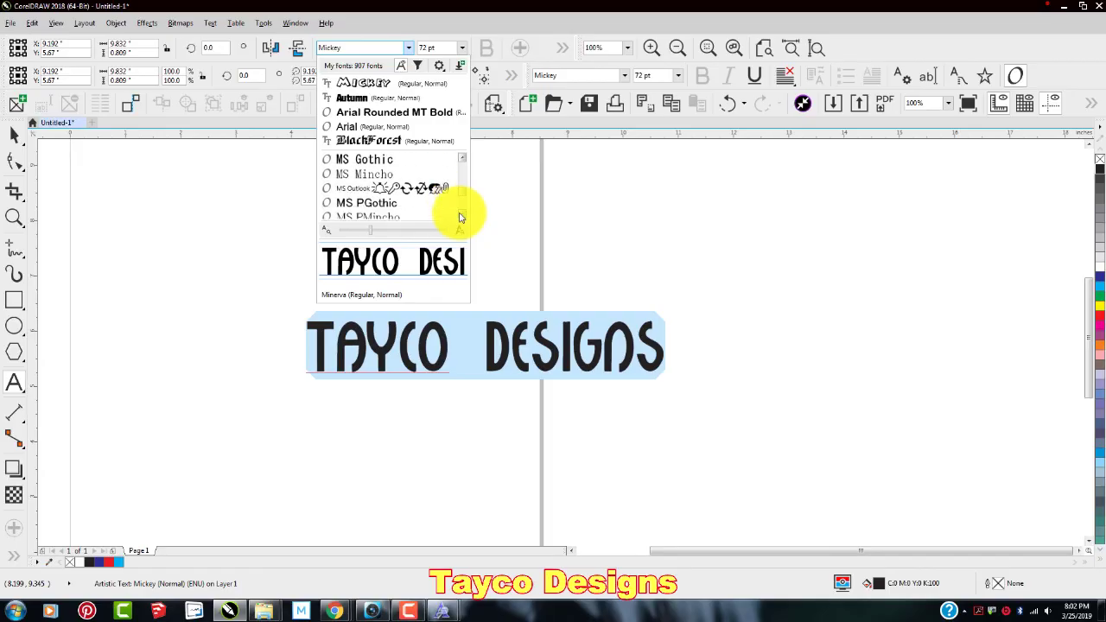
{"action": "scroll", "coordinate": [459, 218], "scroll_direction": "down", "scroll_amount": 6}
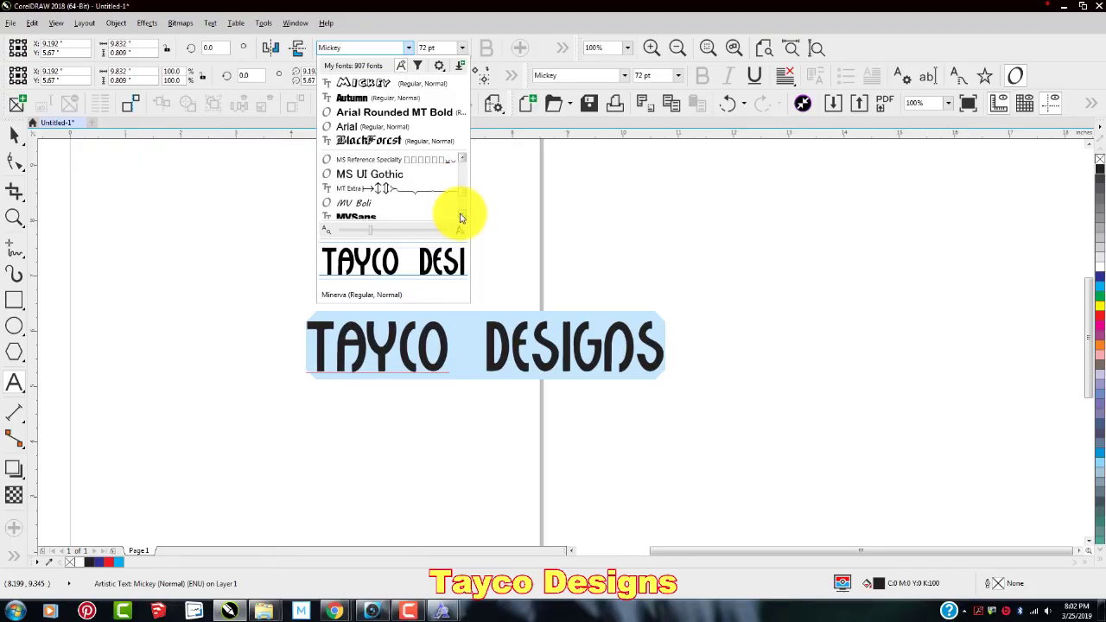
{"action": "scroll", "coordinate": [459, 217], "scroll_direction": "down", "scroll_amount": 4}
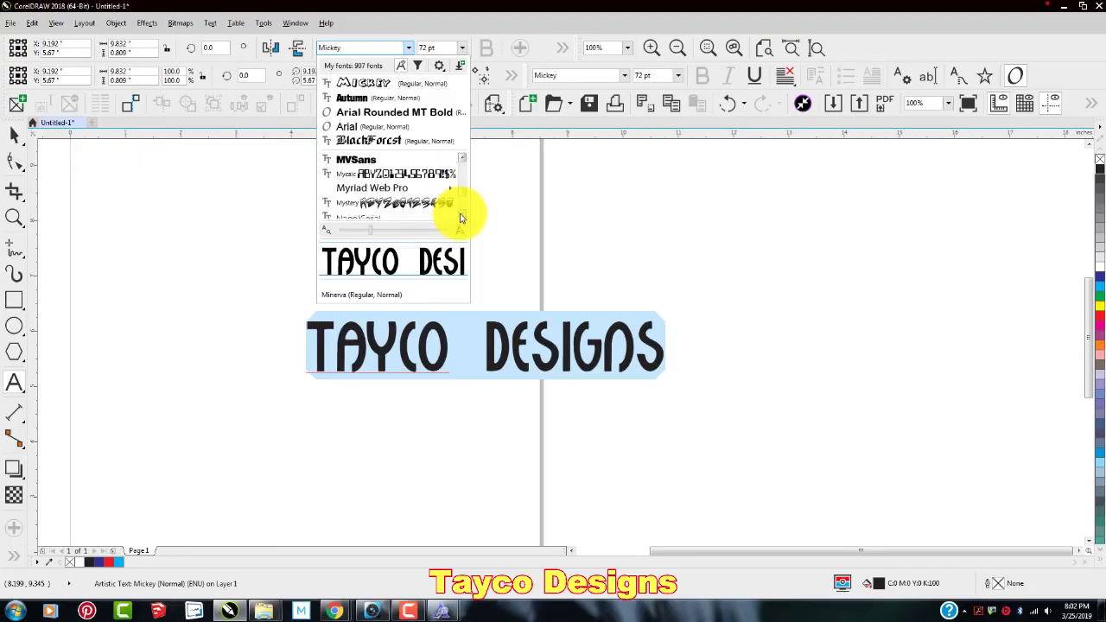
{"action": "left_click", "coordinate": [413, 206]}
{"action": "left_click", "coordinate": [410, 199]}
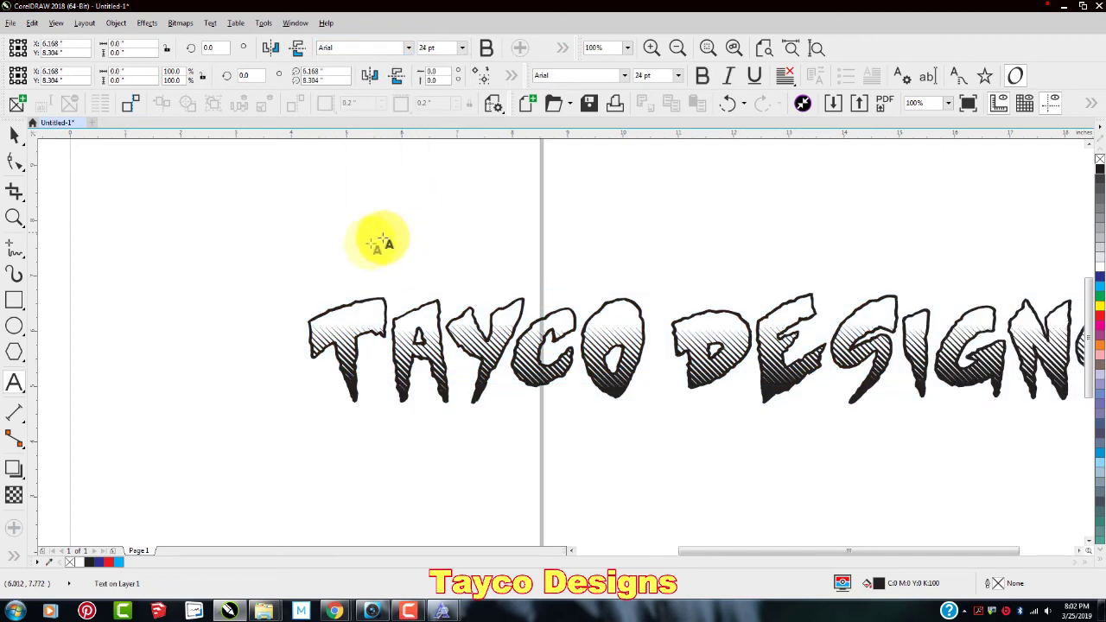
- Zoom out to 50% so the whole page and the Mystery-font TAYCO DESIGNS line are visible
{"action": "scroll", "coordinate": [423, 390], "scroll_direction": "down", "scroll_amount": 2}
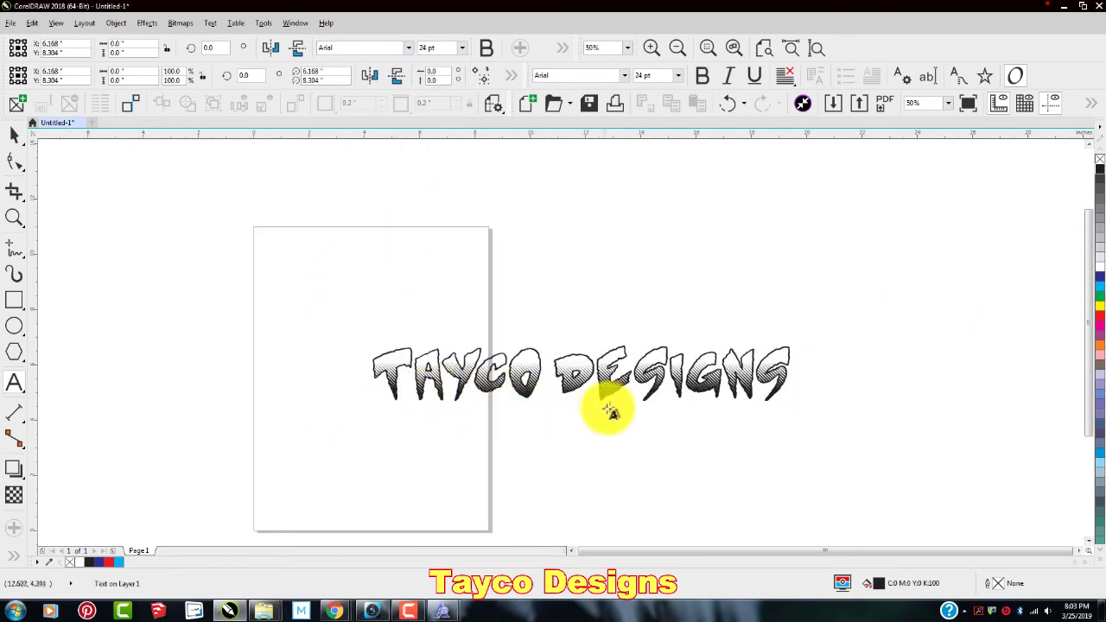